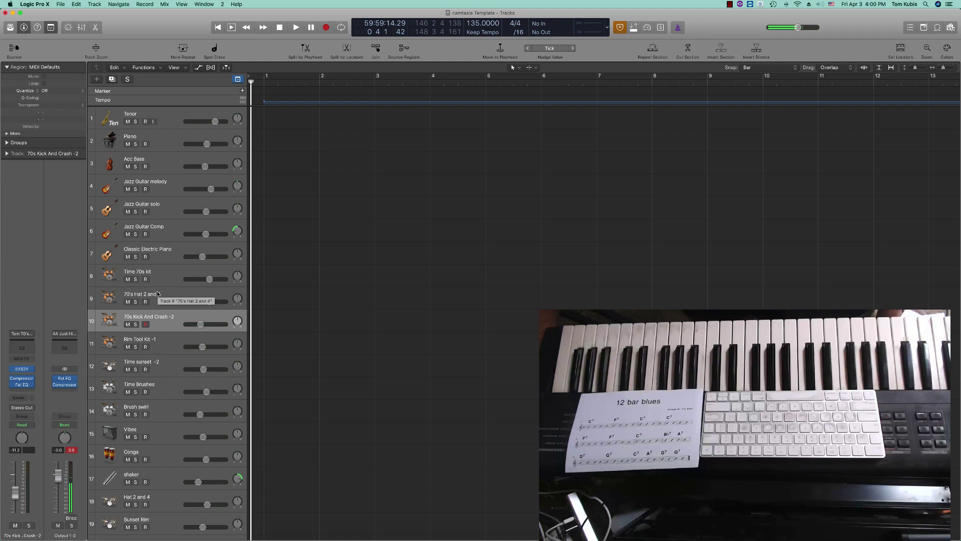
# - Select the 70's Hat 2 and 4 track and set its default MIDI region quantization to 1/4 Note
pyautogui.click(133, 297)
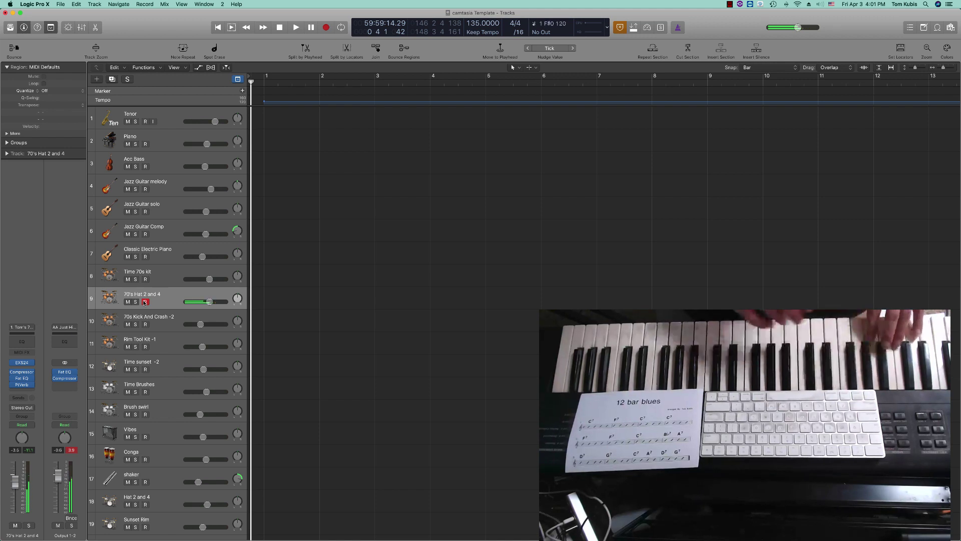
pyautogui.click(47, 91)
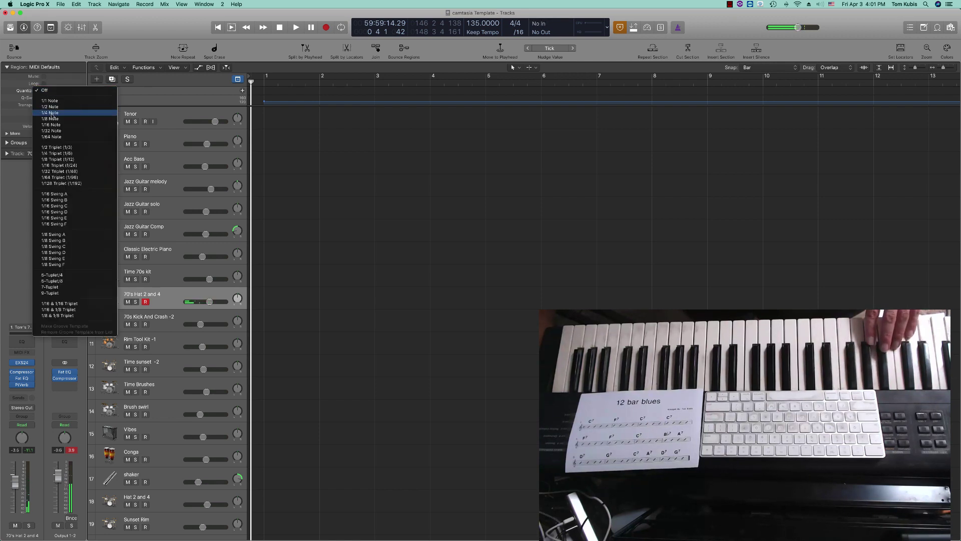
pyautogui.click(50, 114)
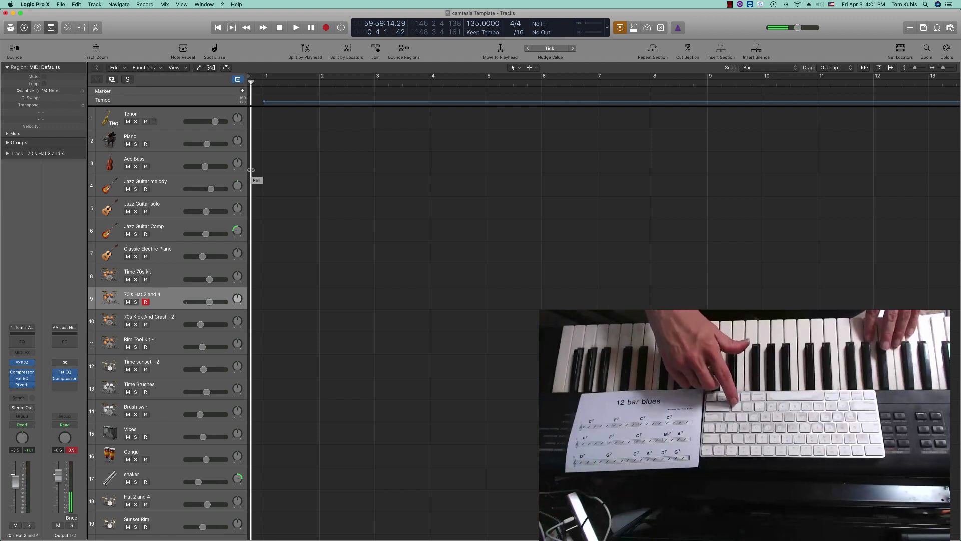
# - Record hi-hat hits on beats 2 and 4 of bar 2 on the 70's Hat 2 and 4 track
pyautogui.press('cmd+l')
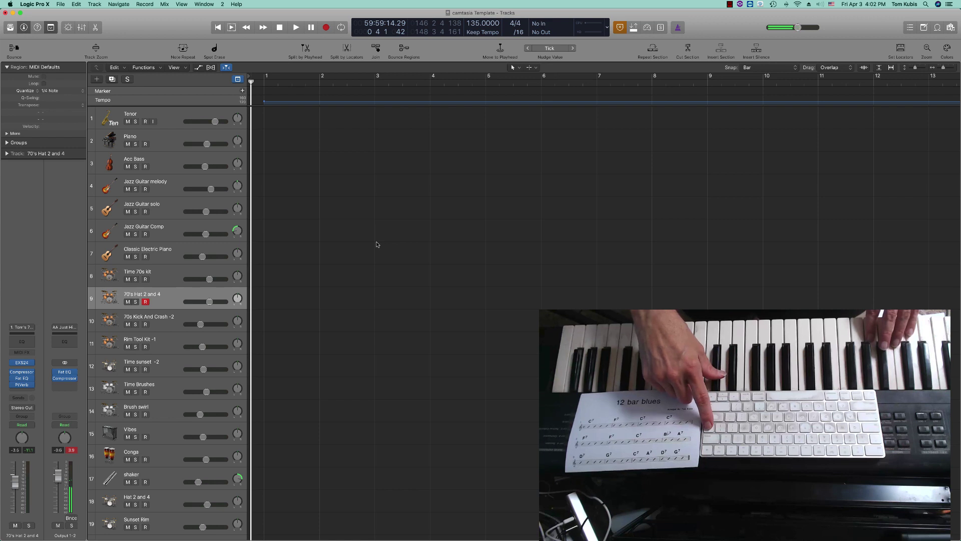
pyautogui.press('r')
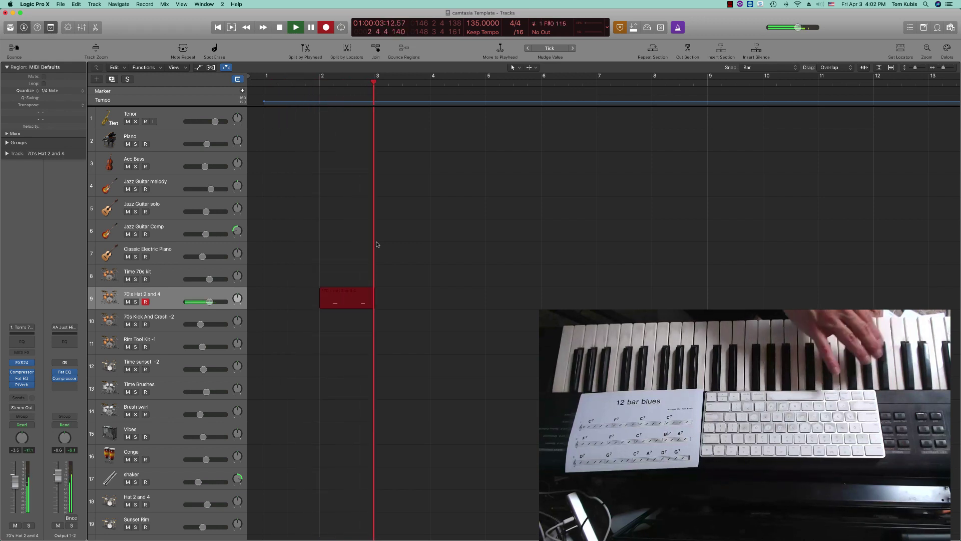
pyautogui.press('space')
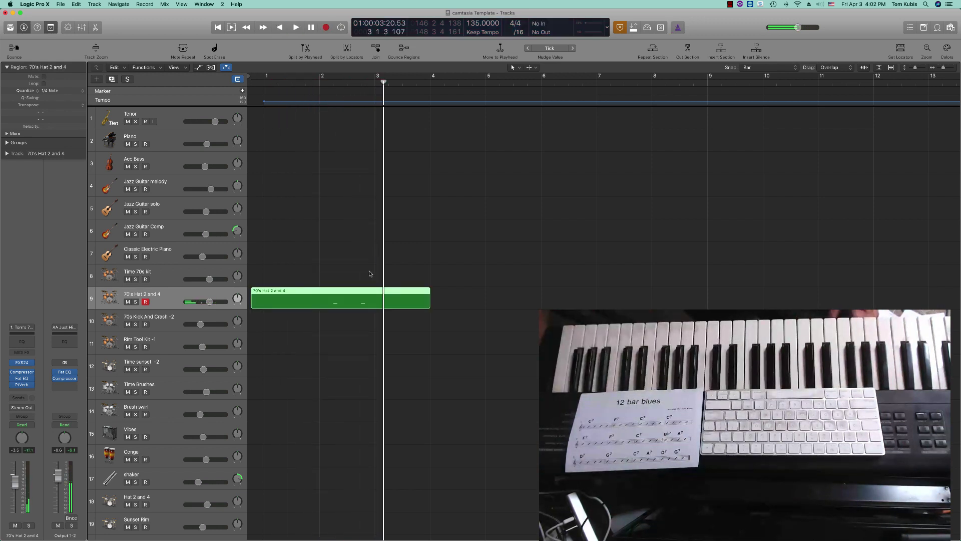
# - Trim the recorded hi-hat region to bar 2 by deleting everything before bar 2 and from bar 3 onward
pyautogui.moveTo(439, 282); pyautogui.dragTo(392, 303)
pyautogui.press('Delete')
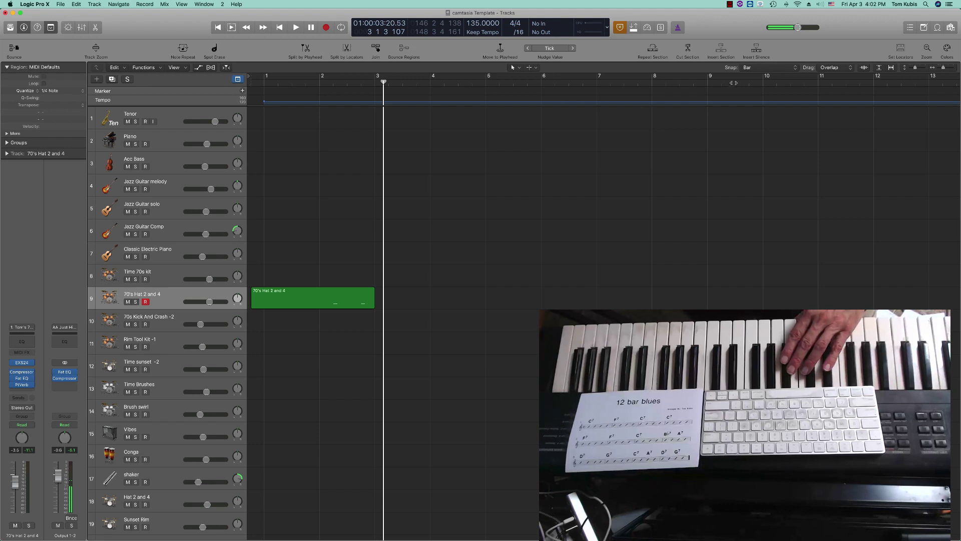
pyautogui.click(744, 68)
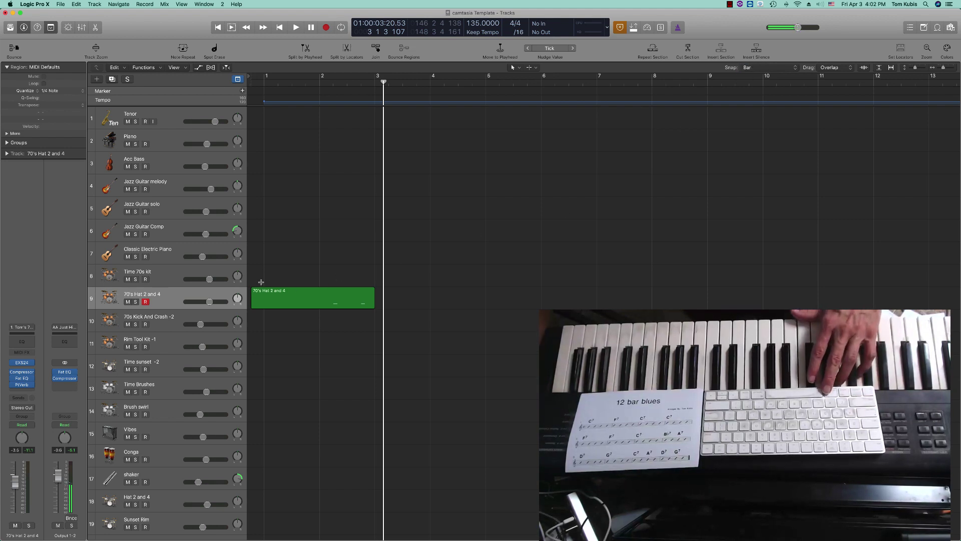
pyautogui.moveTo(258, 284); pyautogui.dragTo(309, 299)
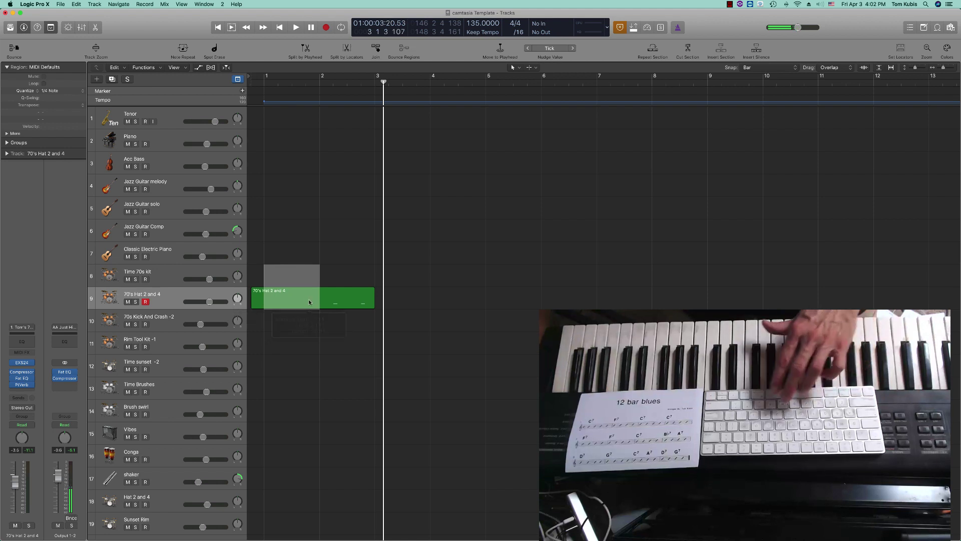
pyautogui.press('Delete')
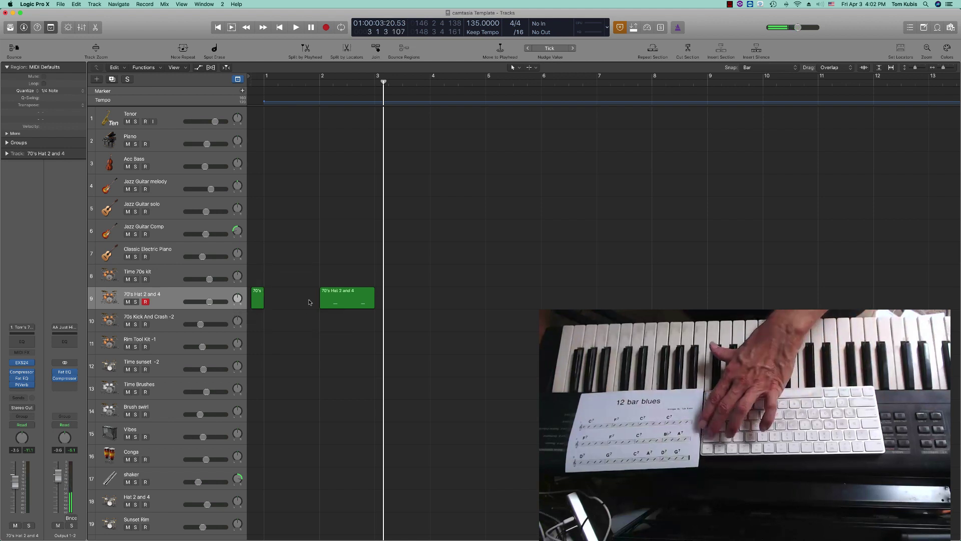
pyautogui.click(260, 303)
pyautogui.press('Delete')
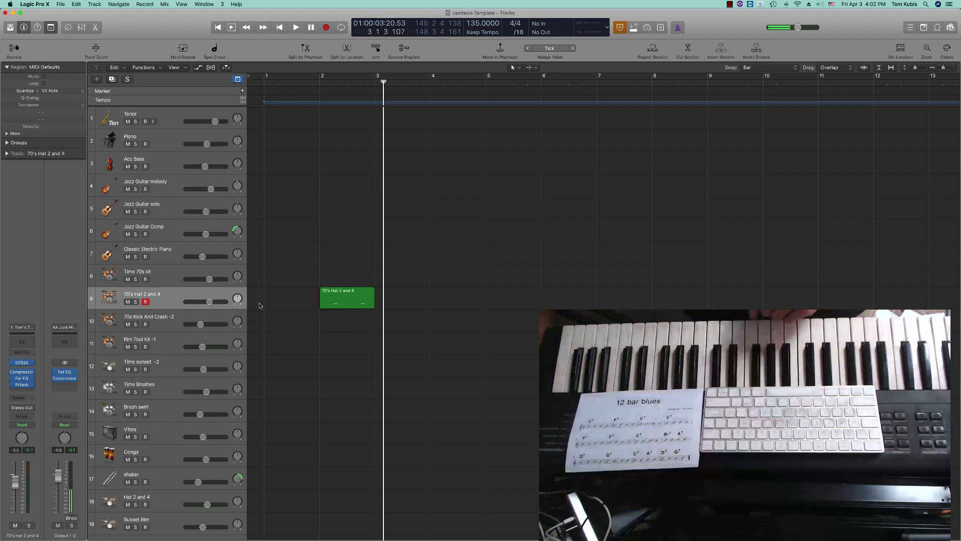
# - Repeat the one-bar hi-hat region with 23 copies and play back the repeated pattern
pyautogui.click(339, 296)
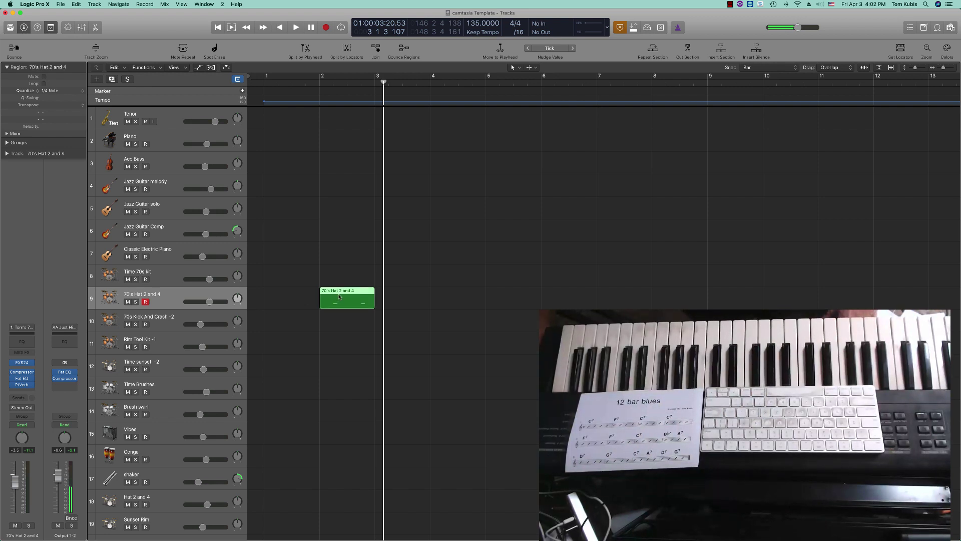
pyautogui.press('super+r')
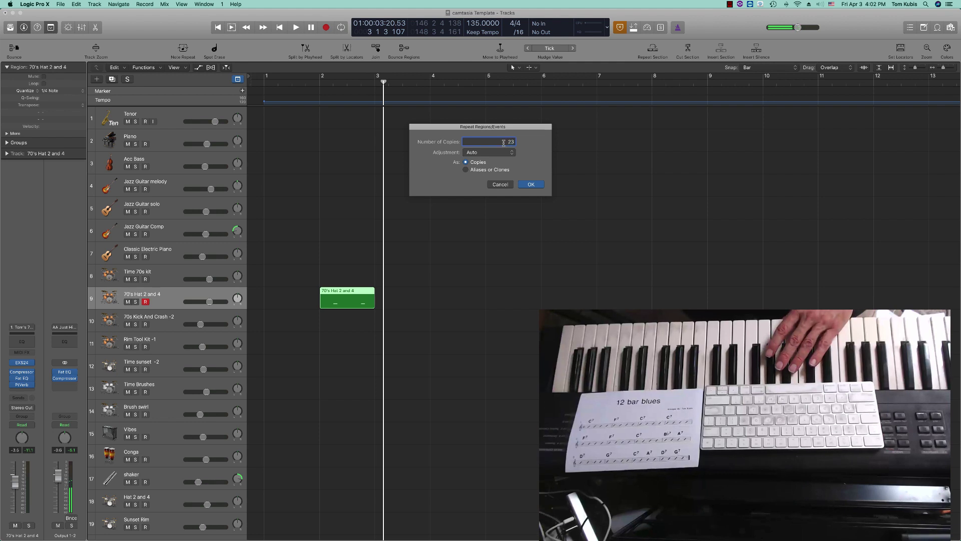
pyautogui.moveTo(504, 142); pyautogui.dragTo(514, 146)
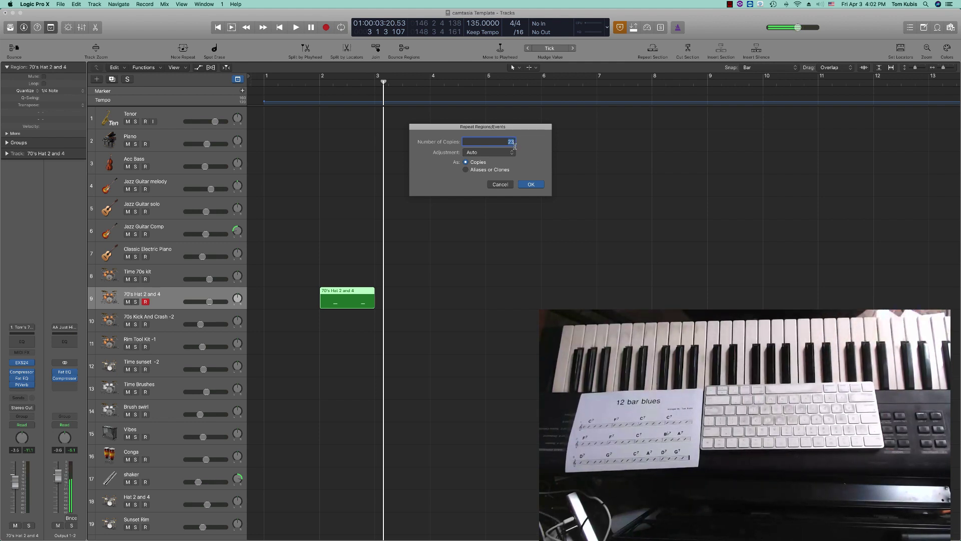
pyautogui.click(531, 185)
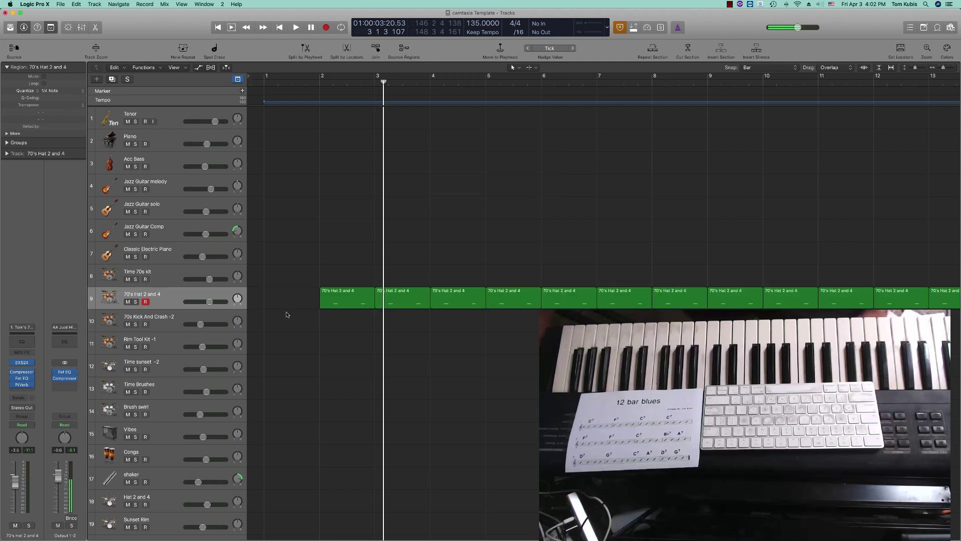
pyautogui.press('space')
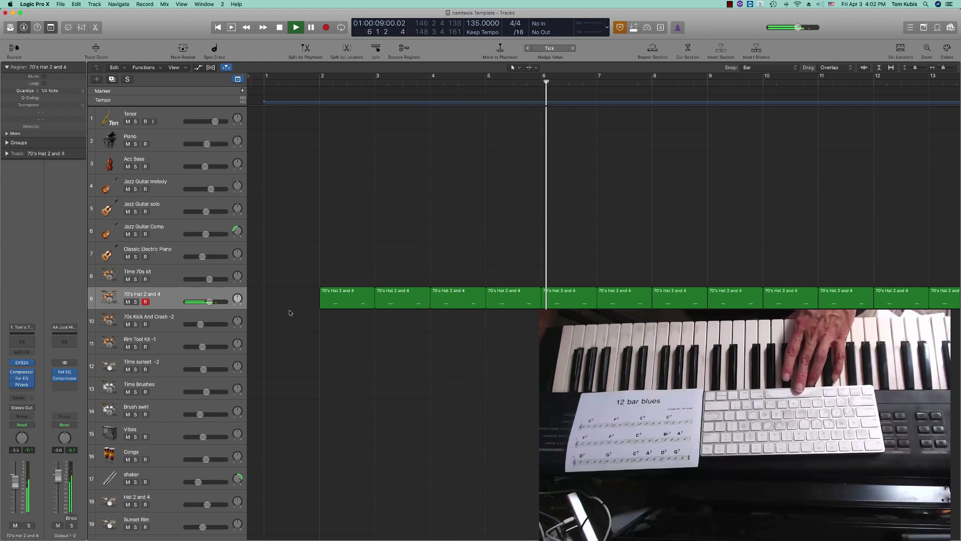
pyautogui.press('space')
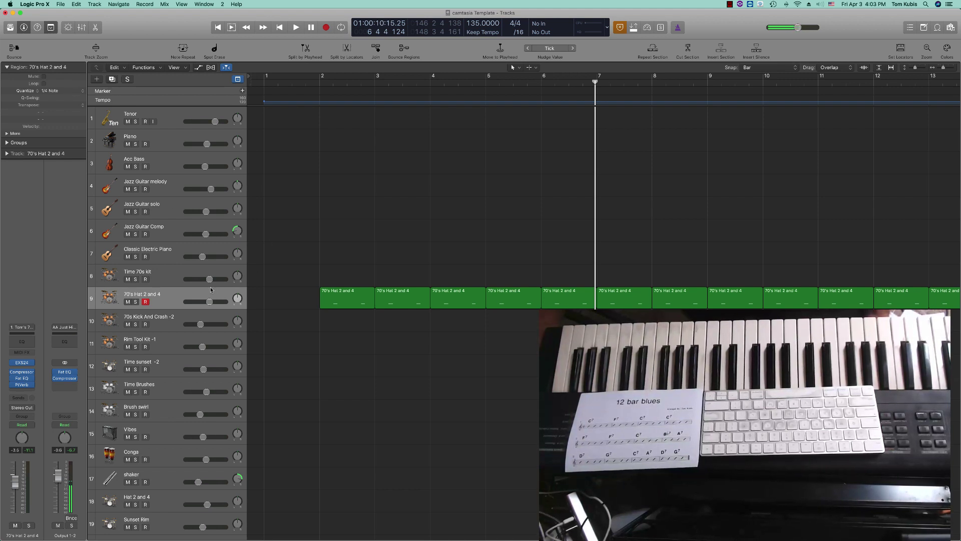
# - Record a quarter-note kick part across bars 2 to 13 on the 70s Kick And Crash -2 track, starting from the project beginning
pyautogui.click(175, 320)
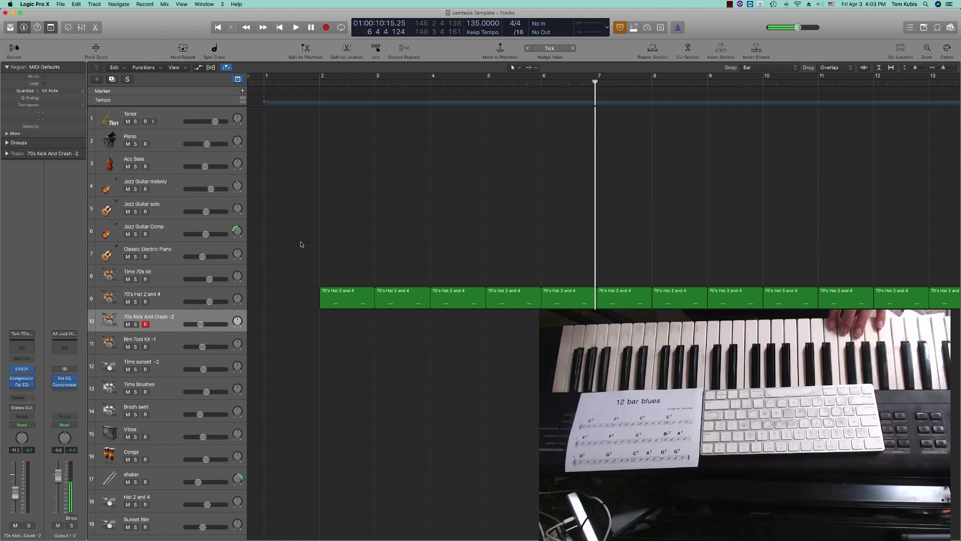
pyautogui.press('Return')
pyautogui.press('r')
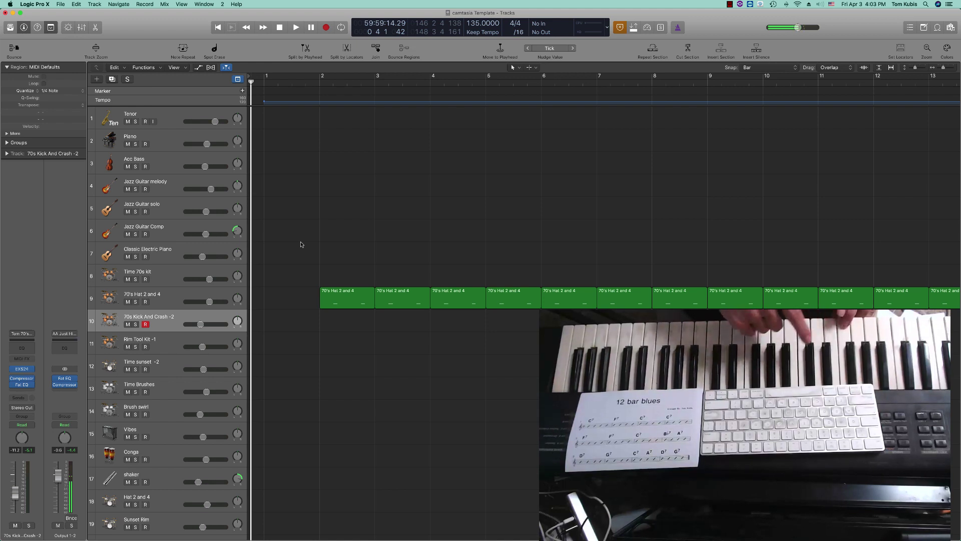
pyautogui.press('r')
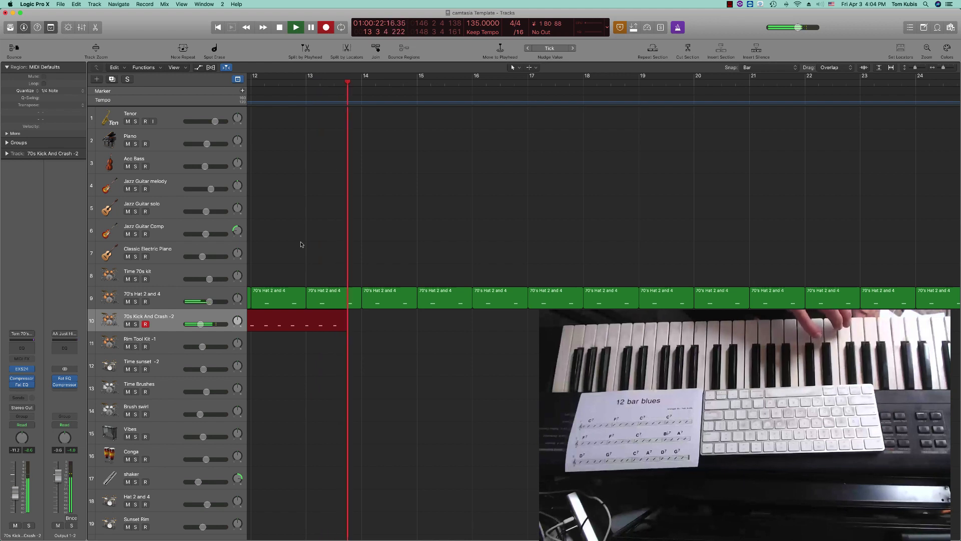
pyautogui.press('space')
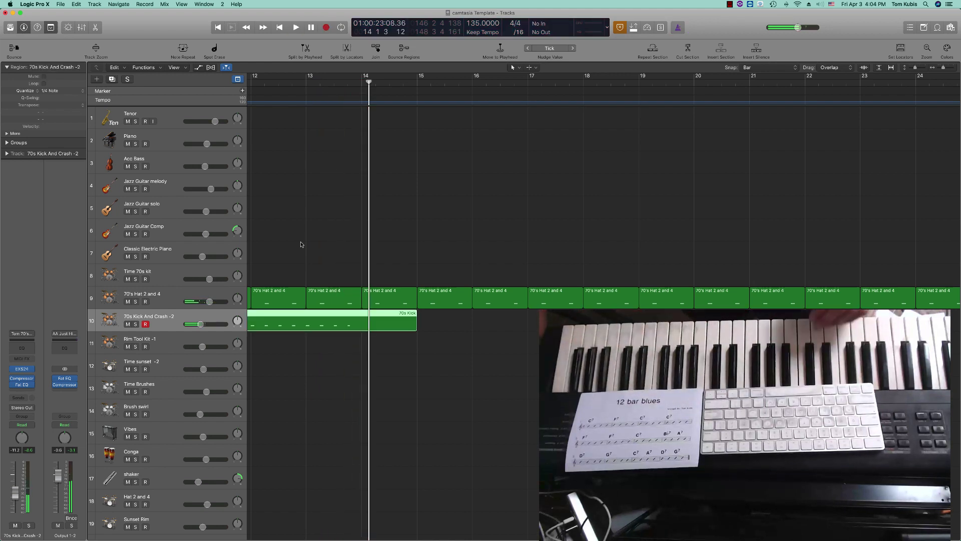
# - Trim the kick region to bars 2 to 13 by deleting the part before bar 2 and the part from bar 14 onward
pyautogui.moveTo(431, 321); pyautogui.dragTo(368, 325)
pyautogui.press('Delete')
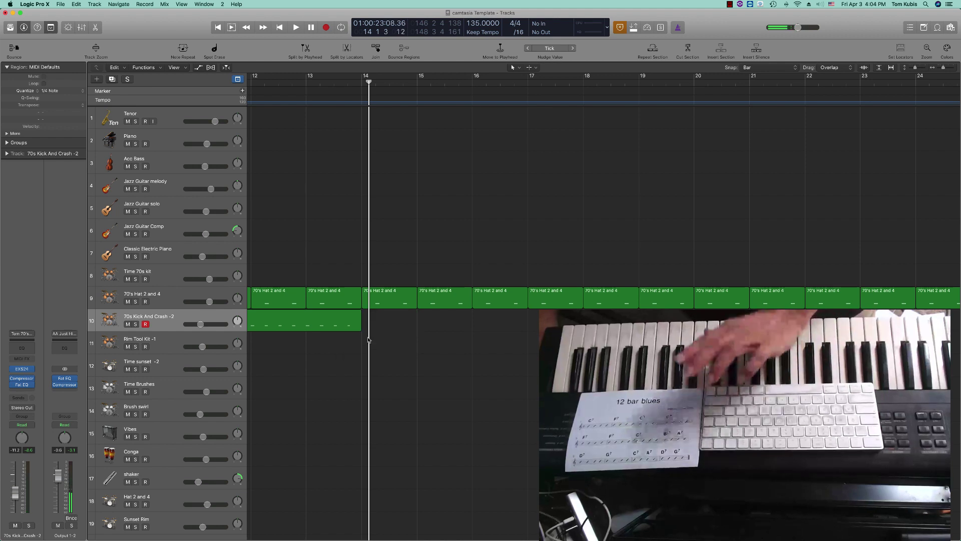
pyautogui.hscroll(-5, 363, 343)
pyautogui.hscroll(-10, 363, 344)
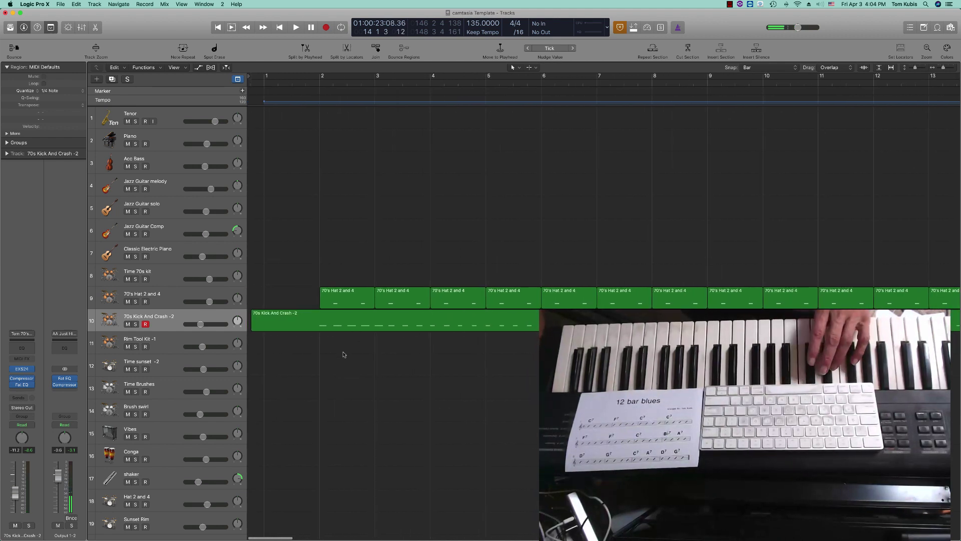
pyautogui.moveTo(265, 300); pyautogui.dragTo(301, 322)
pyautogui.press('Delete')
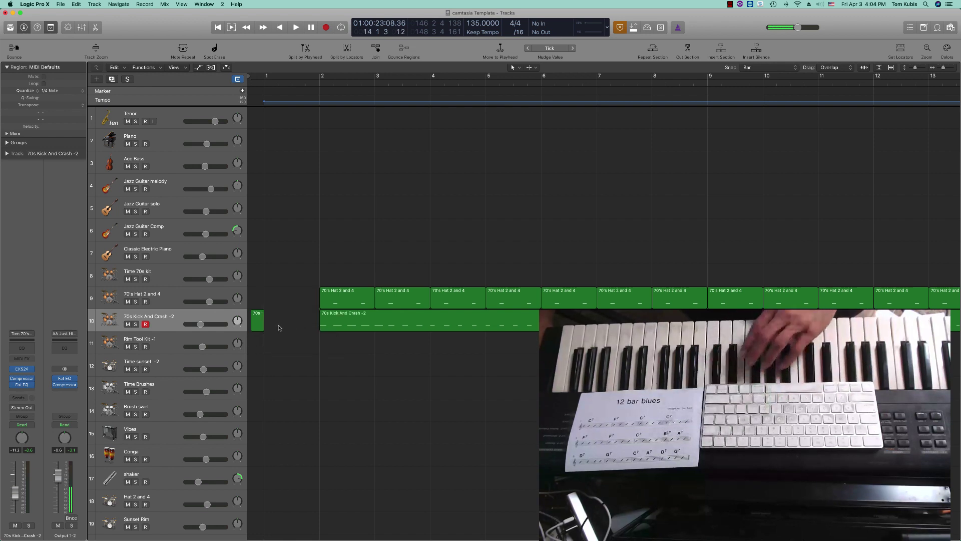
pyautogui.press('Delete')
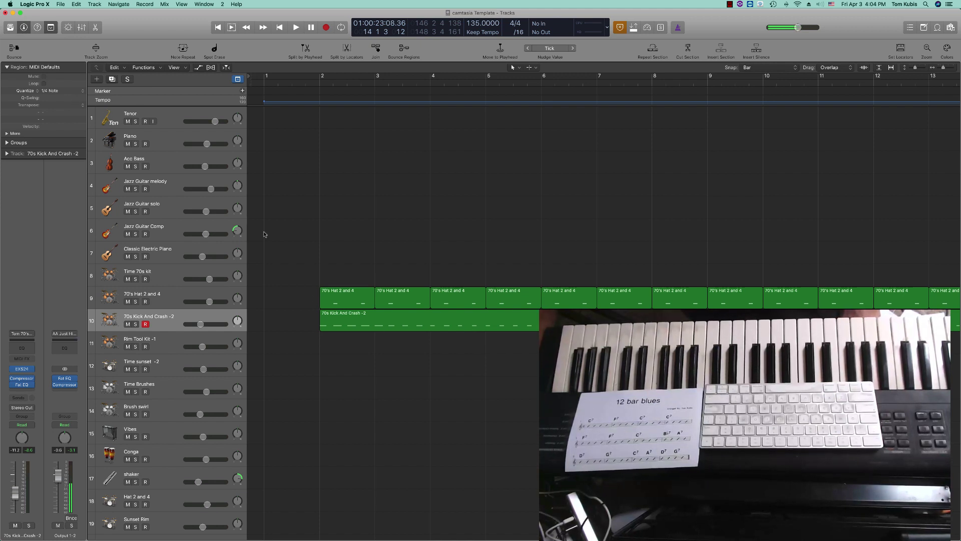
# - Repeat the 12-bar kick region with 1 copy directly after the original
pyautogui.hscroll(5, 601, 200)
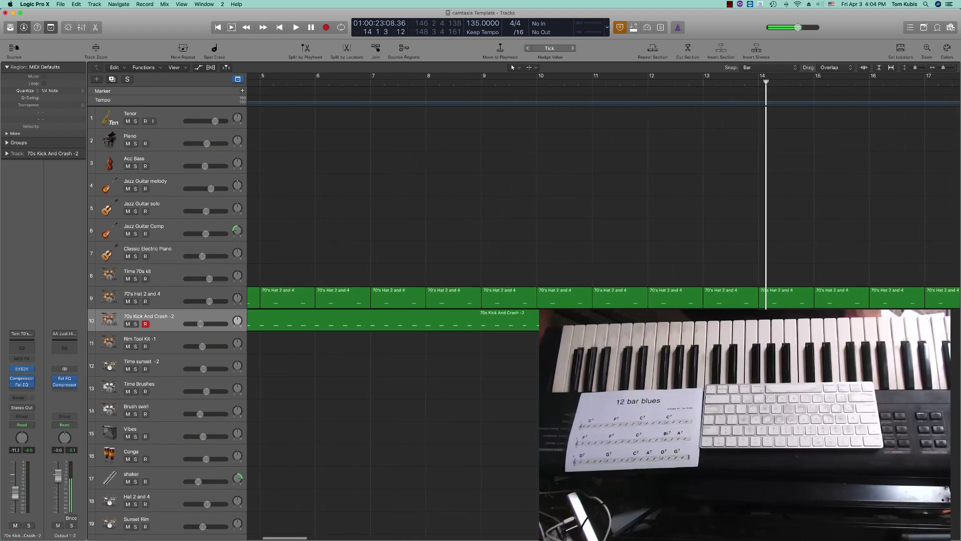
pyautogui.hscroll(-4, 462, 350)
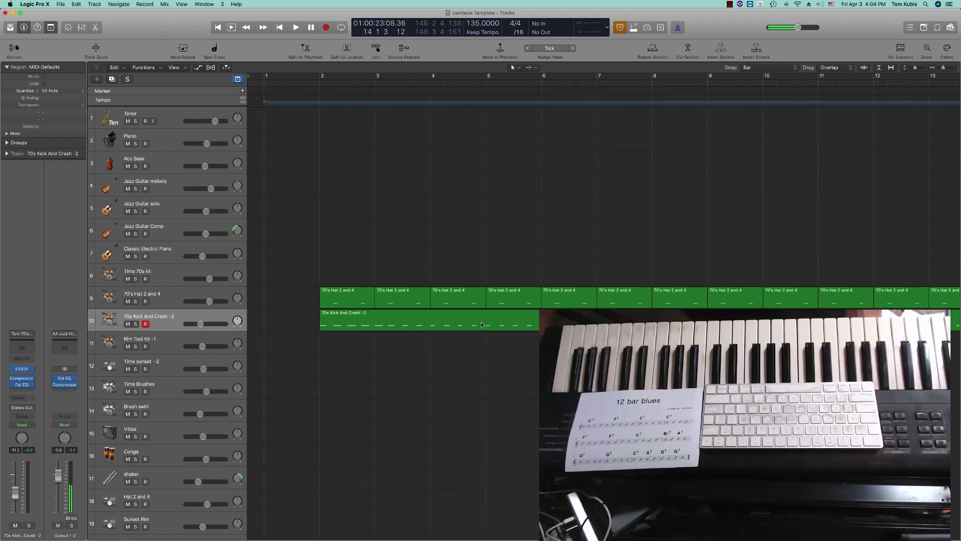
pyautogui.click(392, 322)
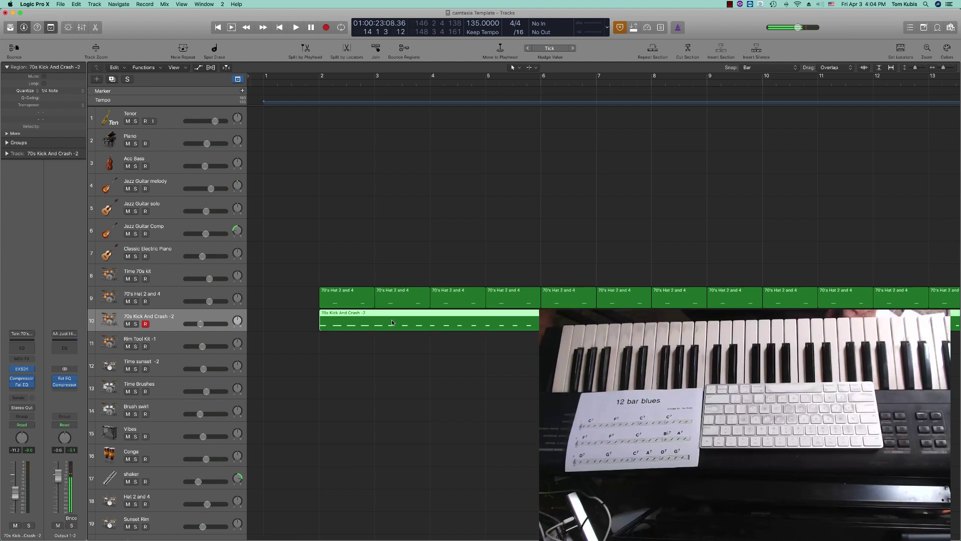
pyautogui.press('super+r')
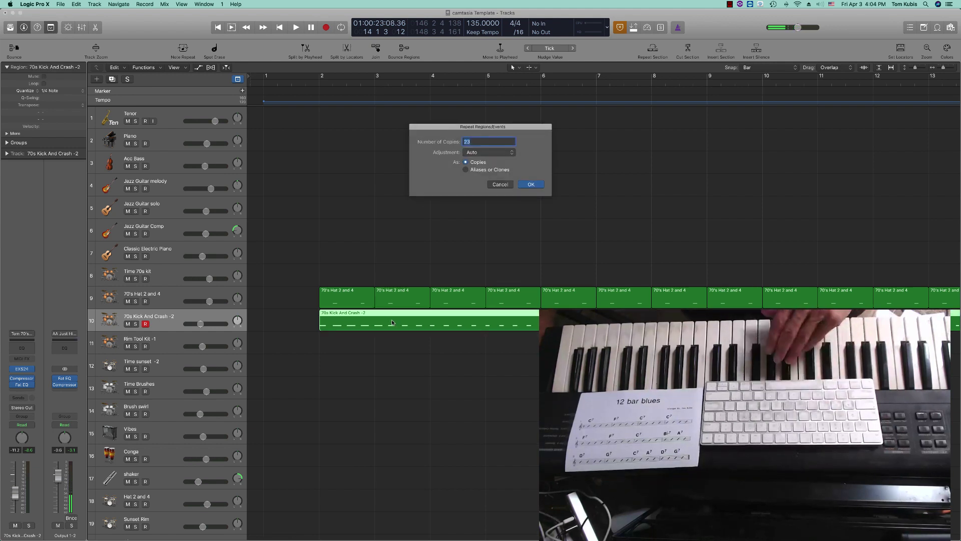
pyautogui.write('1')
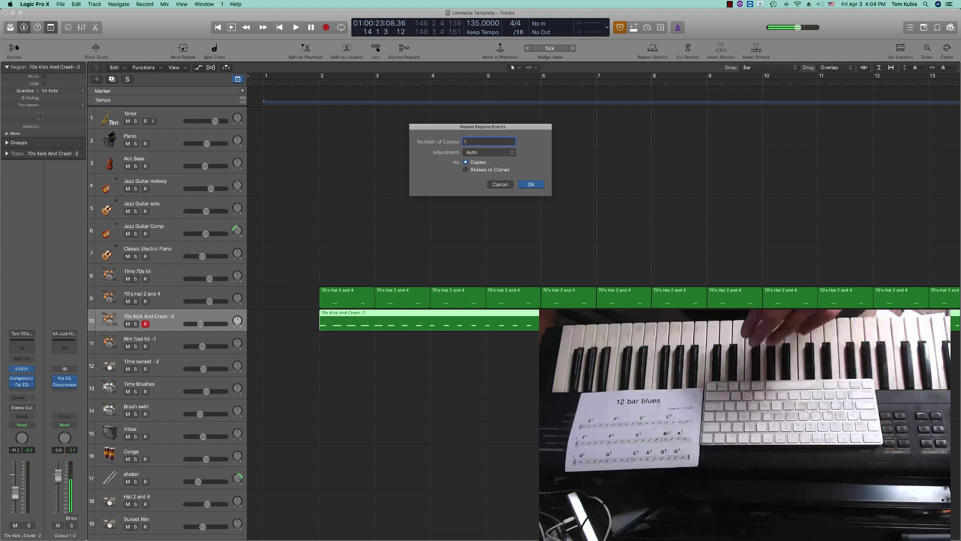
pyautogui.press('Return')
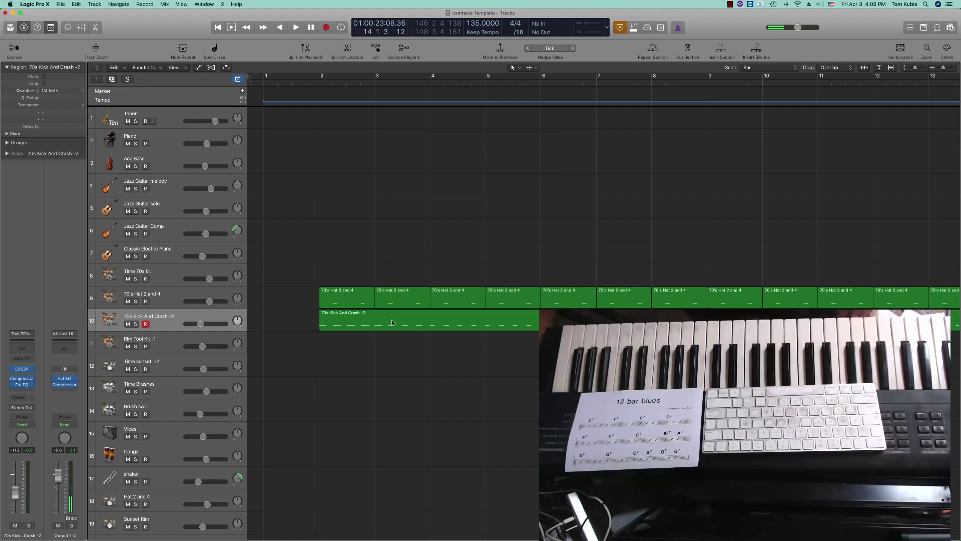
# - Check the extent of the repeated kick region and play back the hi-hat and kick tracks together from near the beginning
pyautogui.hscroll(10, 477, 497)
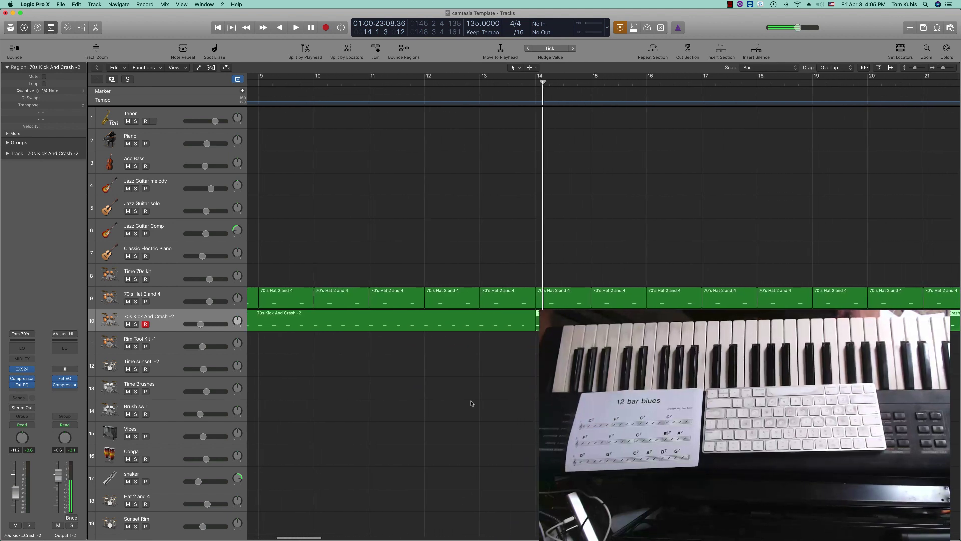
pyautogui.hscroll(-10, 490, 191)
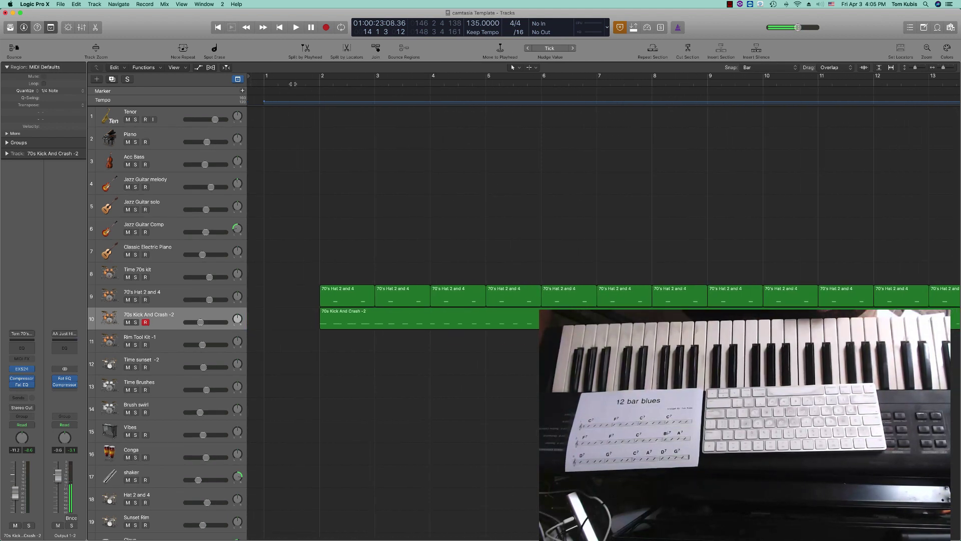
pyautogui.press('space')
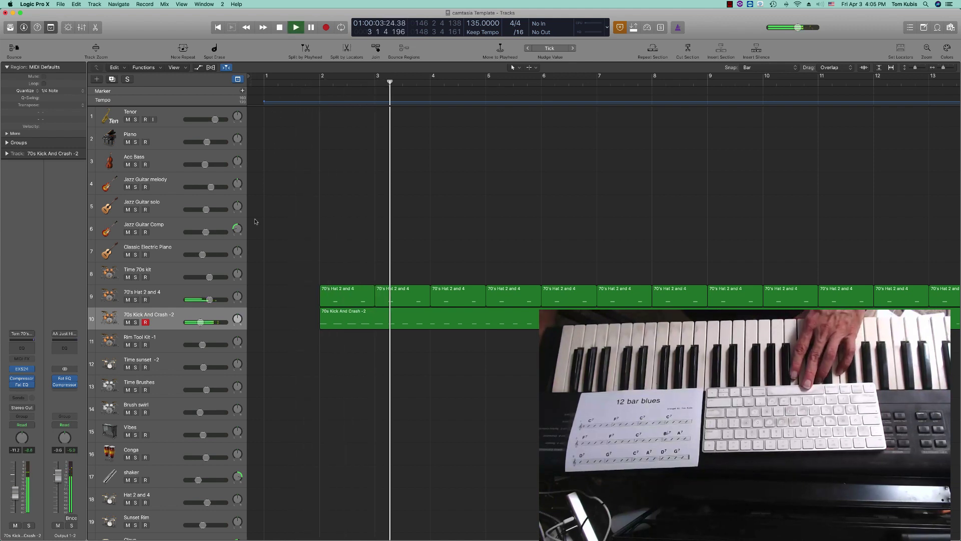
pyautogui.press('space')
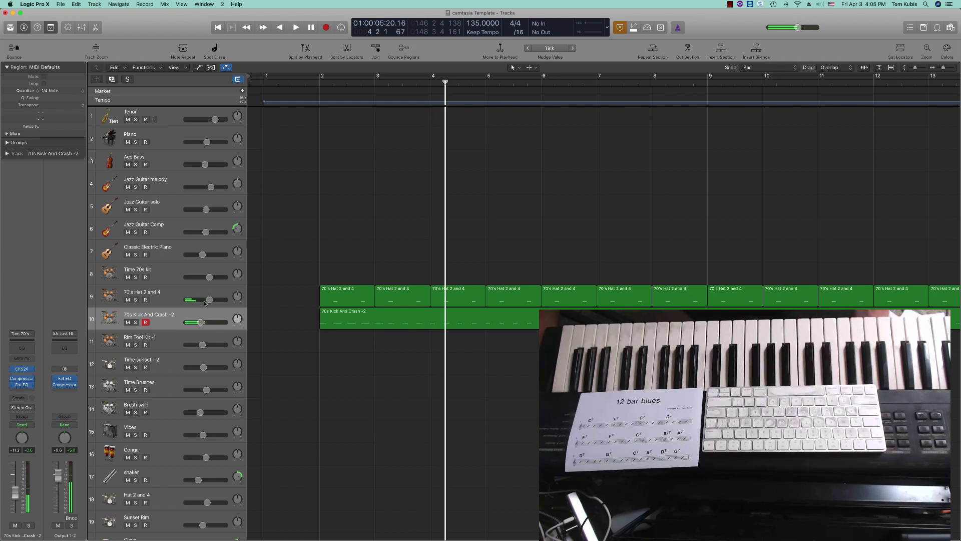
# - Select the Rim Tool Kit -1 track and try recording a rim part from the project beginning in two takes
pyautogui.click(164, 338)
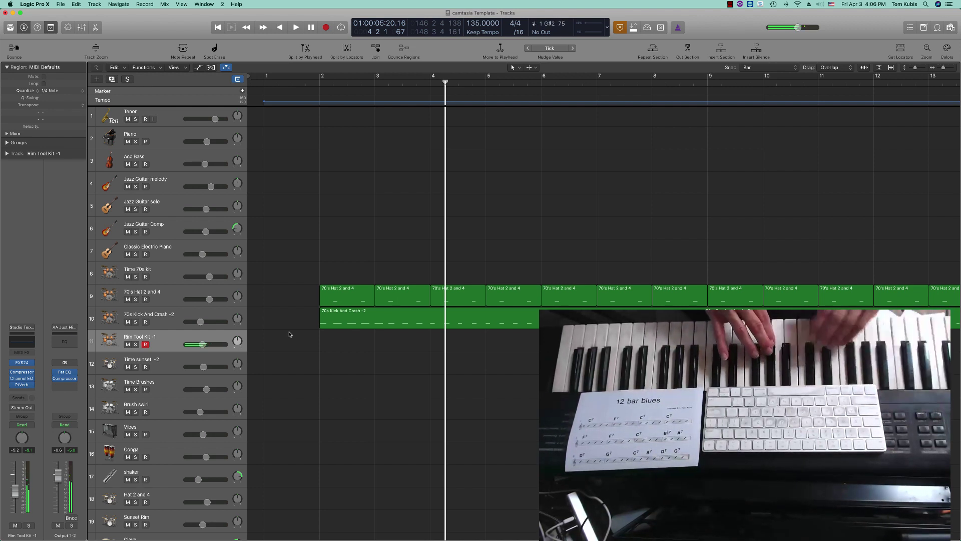
pyautogui.press('Return')
pyautogui.press('space')
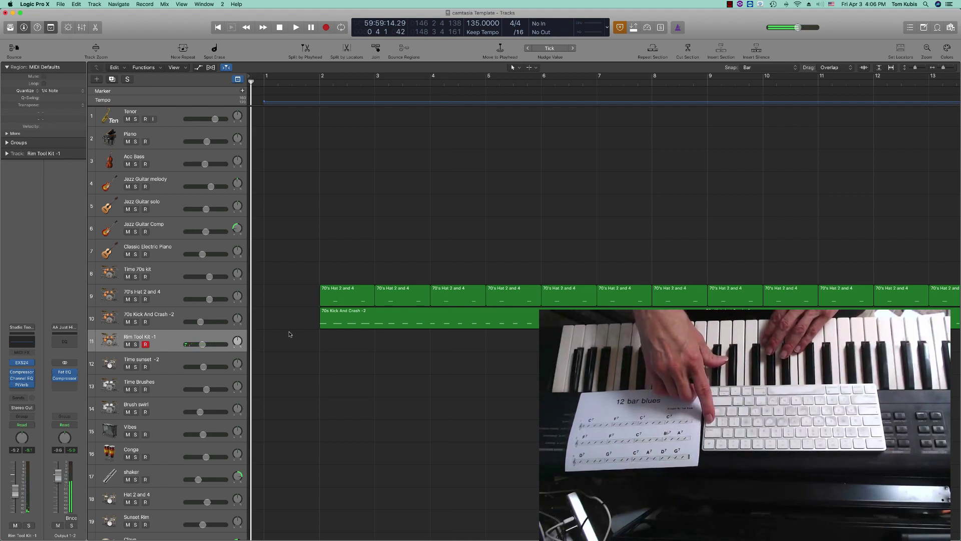
pyautogui.press('r')
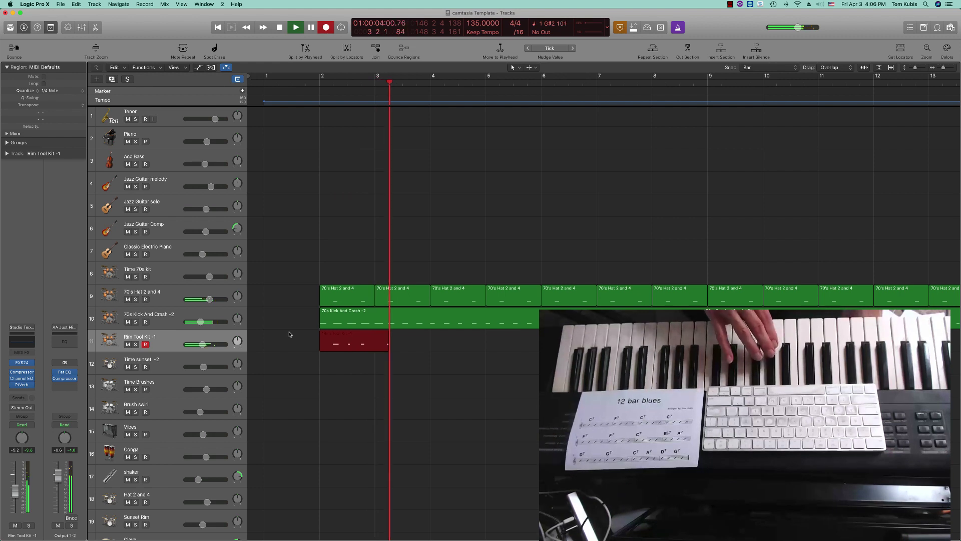
pyautogui.press('space')
pyautogui.press(',')
pyautogui.press(',')
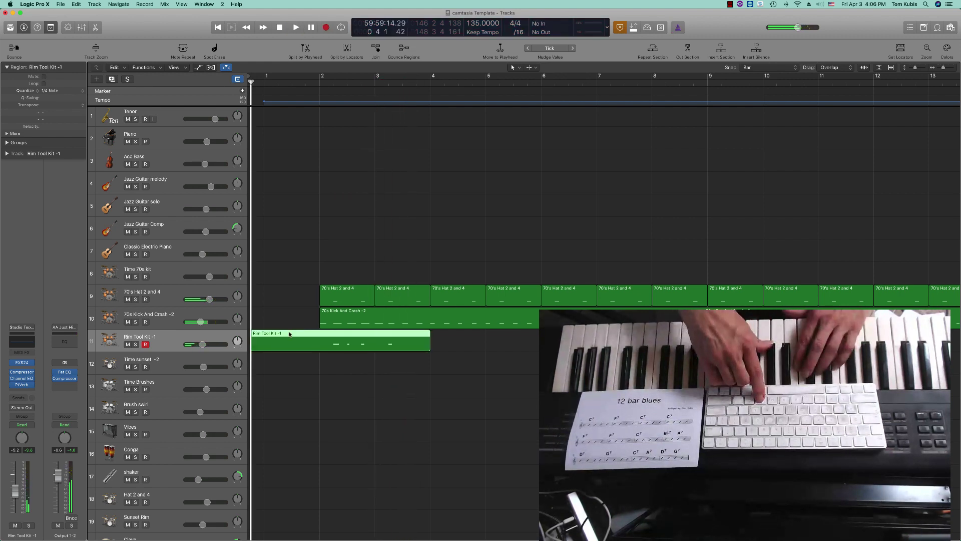
pyautogui.press('r')
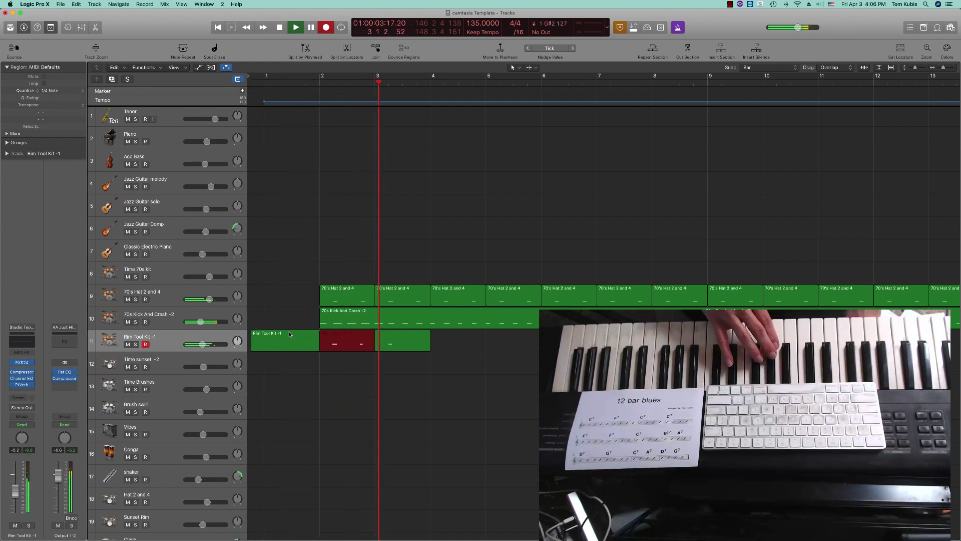
pyautogui.press('space')
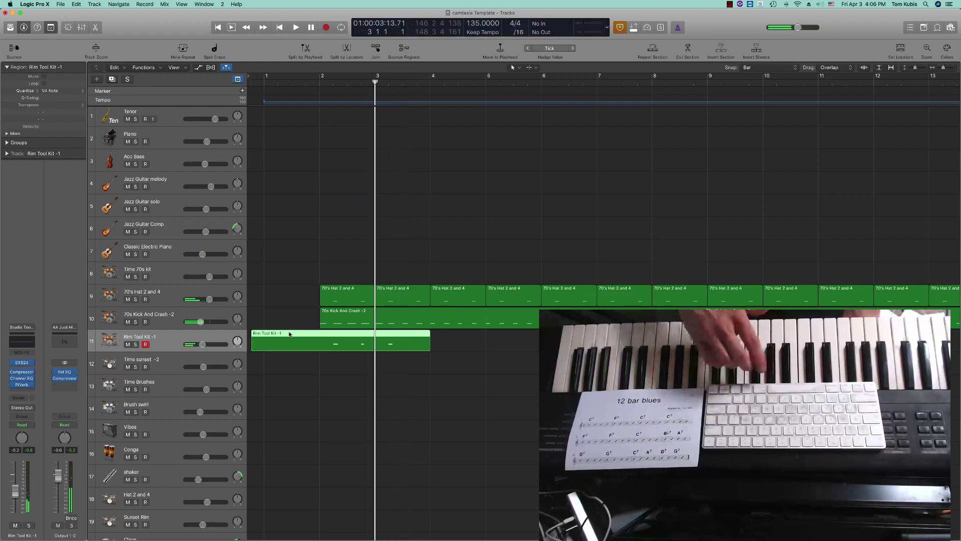
# - Record the rim part again with hits on beats 2 and 4 from bar 2 through bar 5
pyautogui.press(',')
pyautogui.press(',')
pyautogui.press('r')
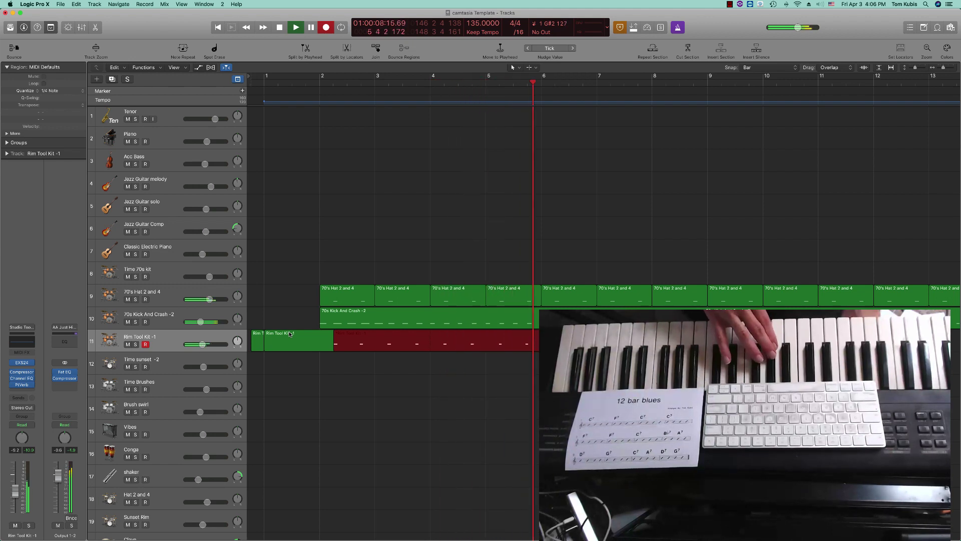
pyautogui.press('space')
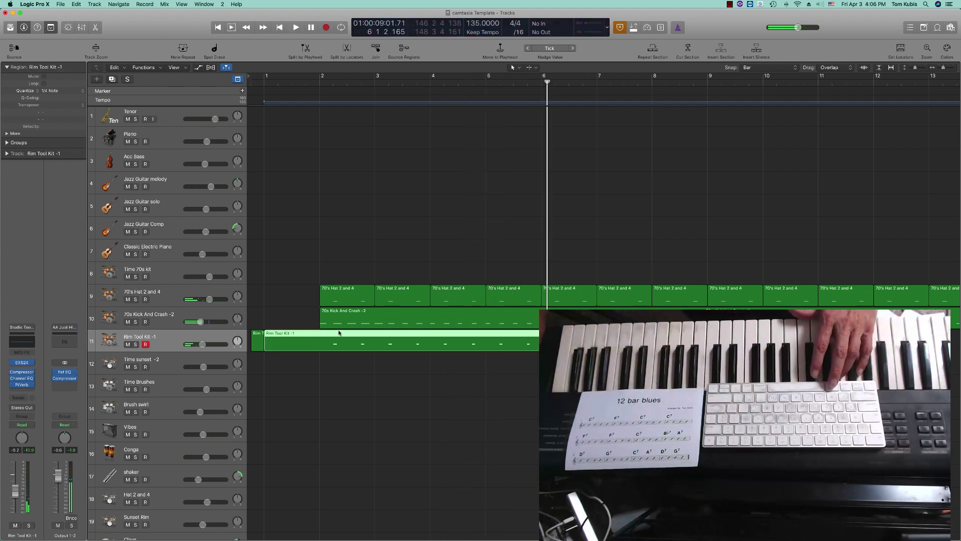
# - Delete the Rim Tool Kit -1 material before bar 2, including the small leftover region from the earlier take
pyautogui.press('super+shift+a')
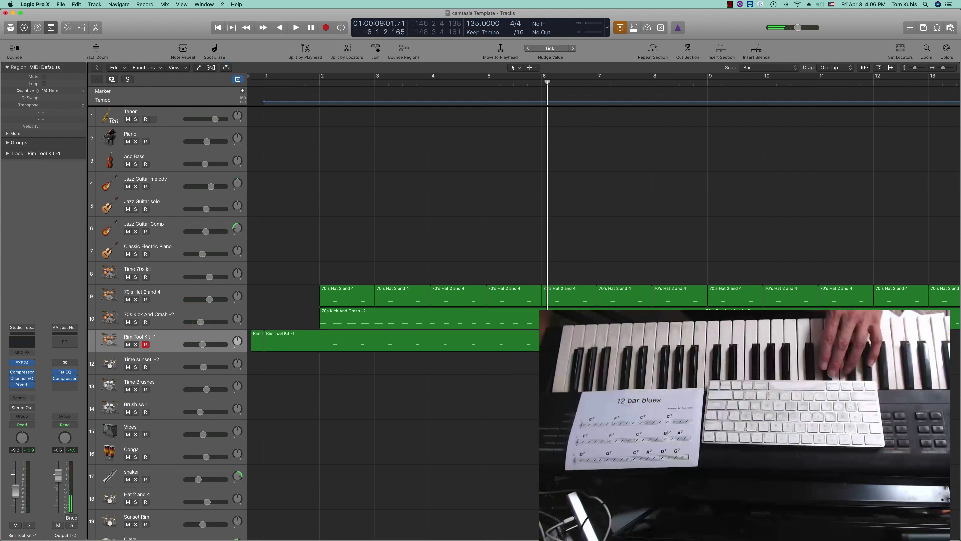
pyautogui.moveTo(251, 329); pyautogui.dragTo(319, 350)
pyautogui.press('Delete')
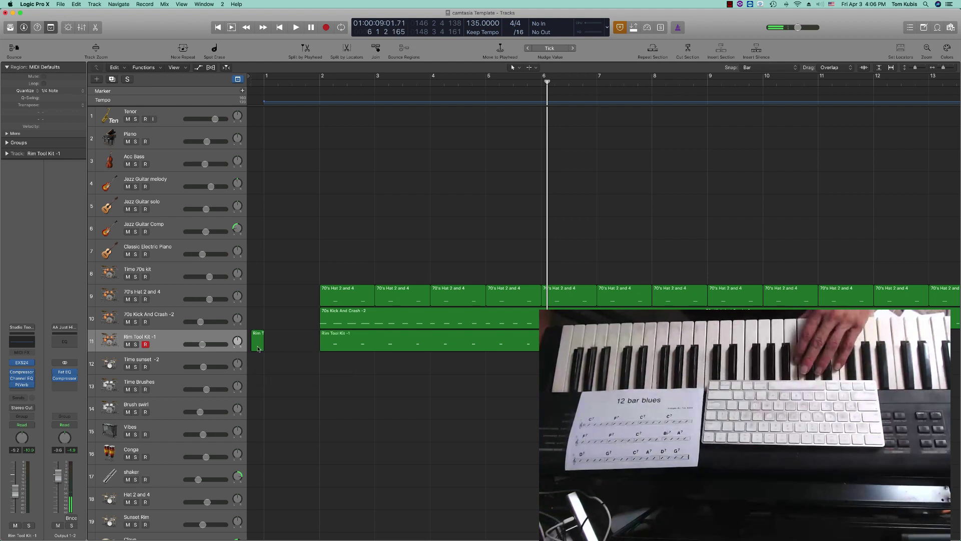
pyautogui.press('Delete')
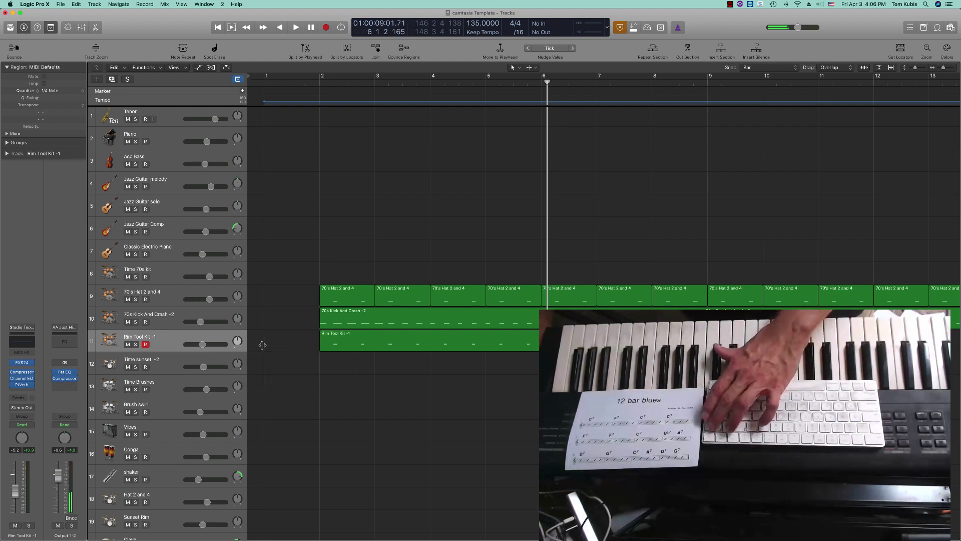
# - Repeat the four-bar rim region with 7 copies and play back the hi-hat, kick and rim tracks together
pyautogui.click(364, 345)
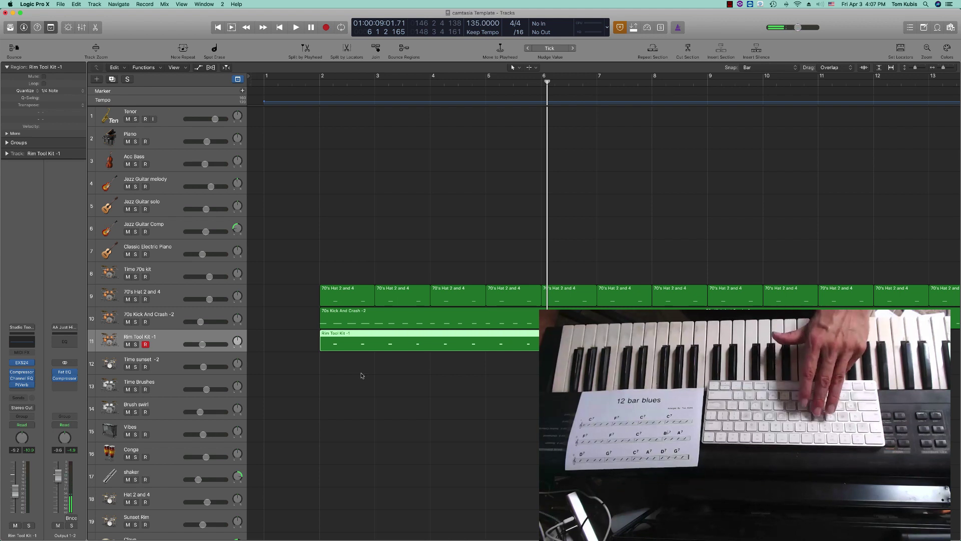
pyautogui.press('super+r')
pyautogui.write('7')
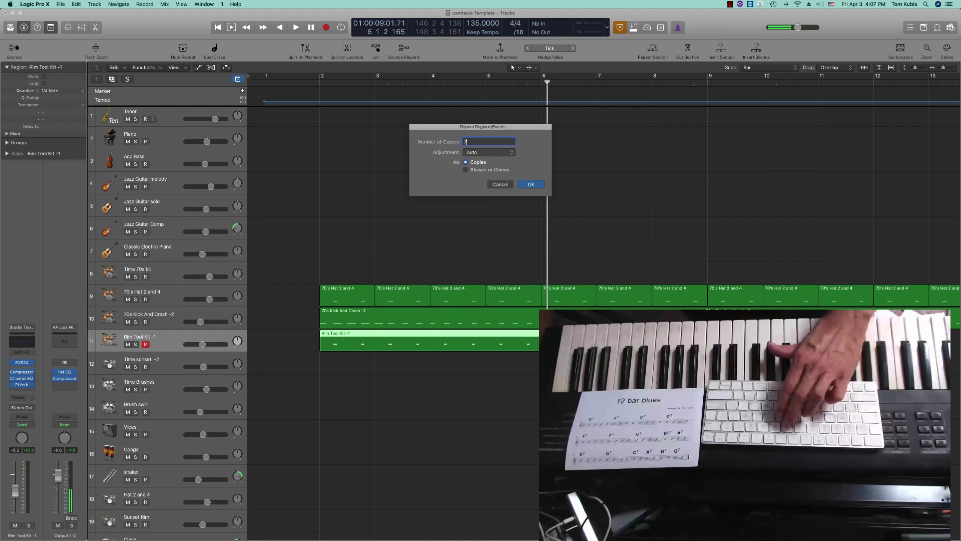
pyautogui.press('Return')
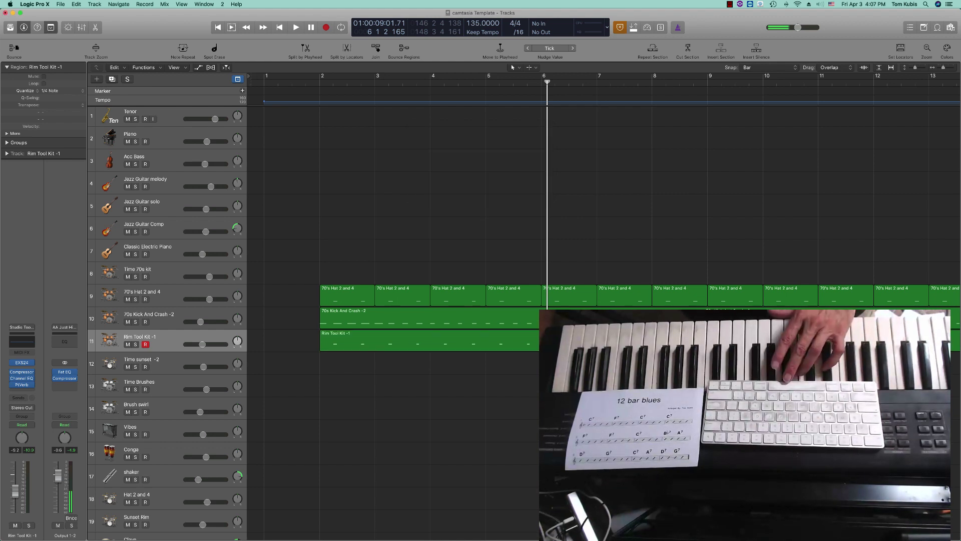
pyautogui.press('space')
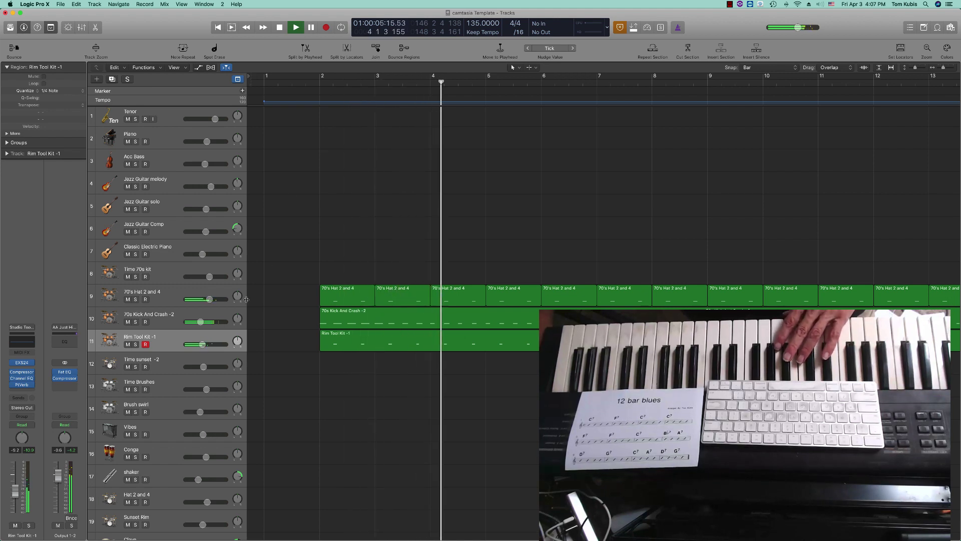
pyautogui.press('space')
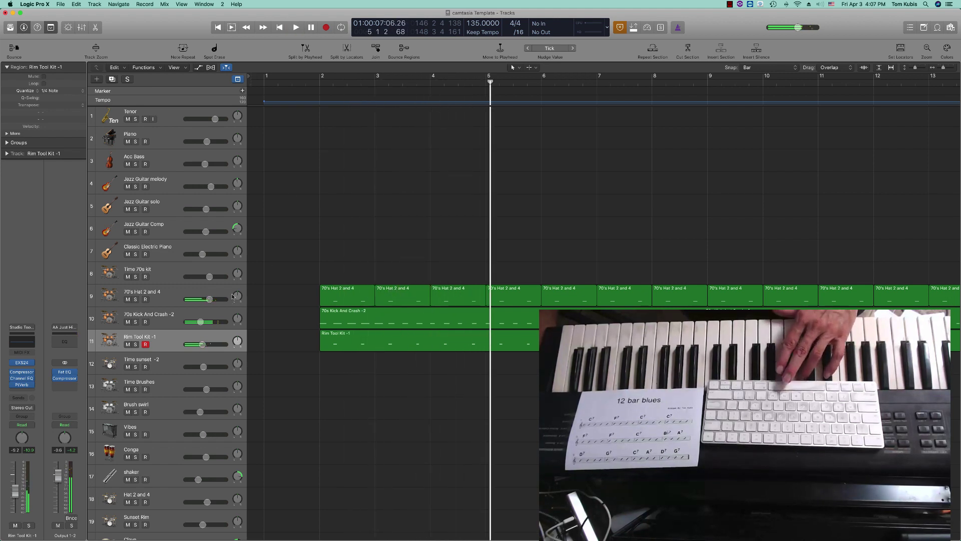
# - Select and record-enable the Acc Bass track, and set its default MIDI quantize value to 1/8 Triplet (1/12)
pyautogui.scroll(-1, 176, 161)
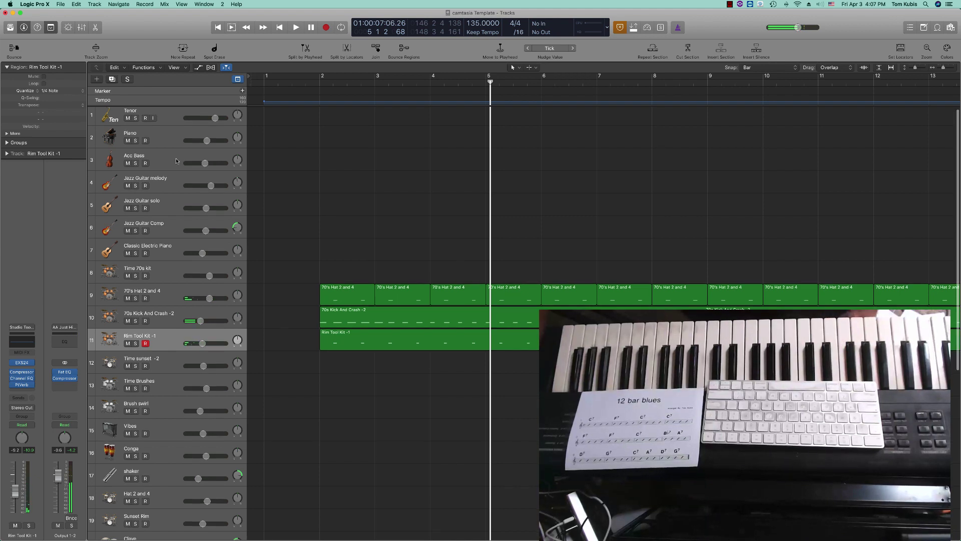
pyautogui.click(145, 164)
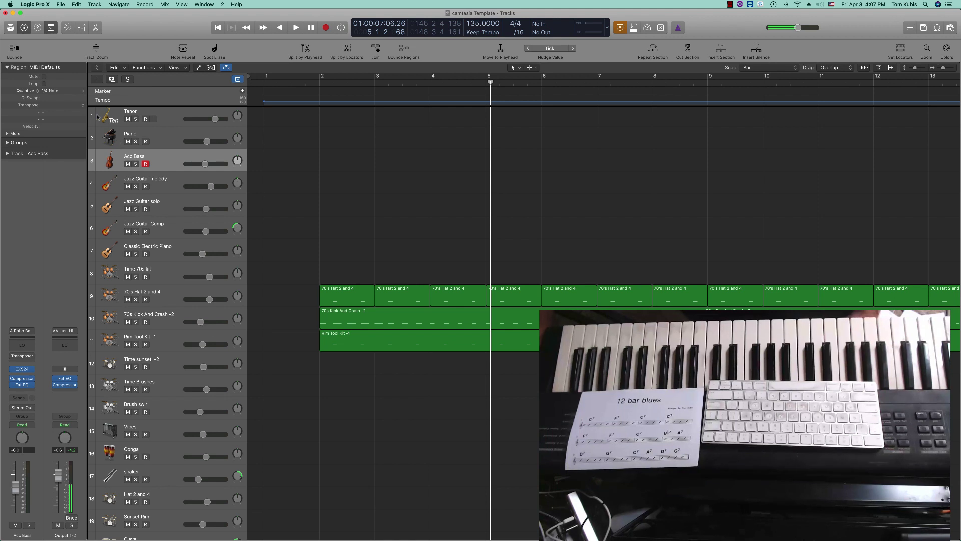
pyautogui.click(63, 91)
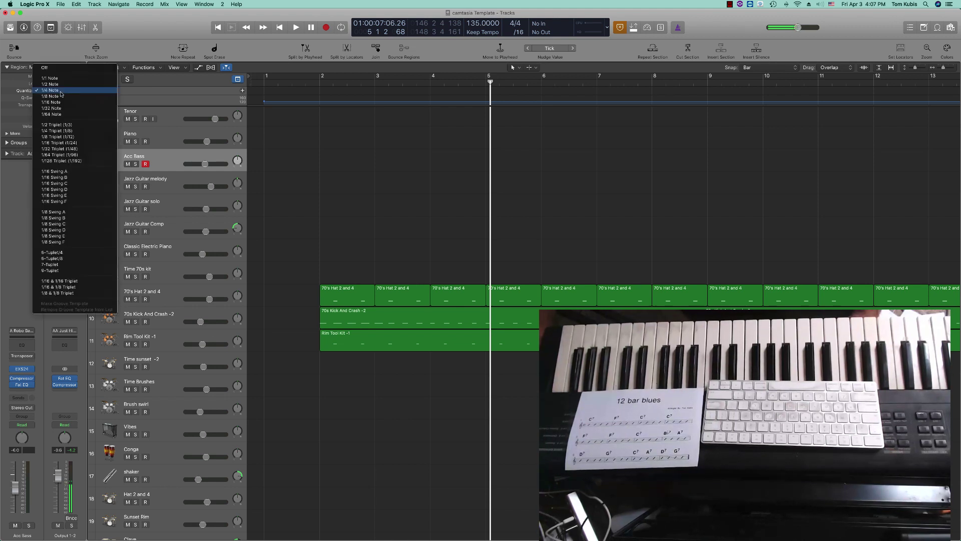
pyautogui.click(65, 136)
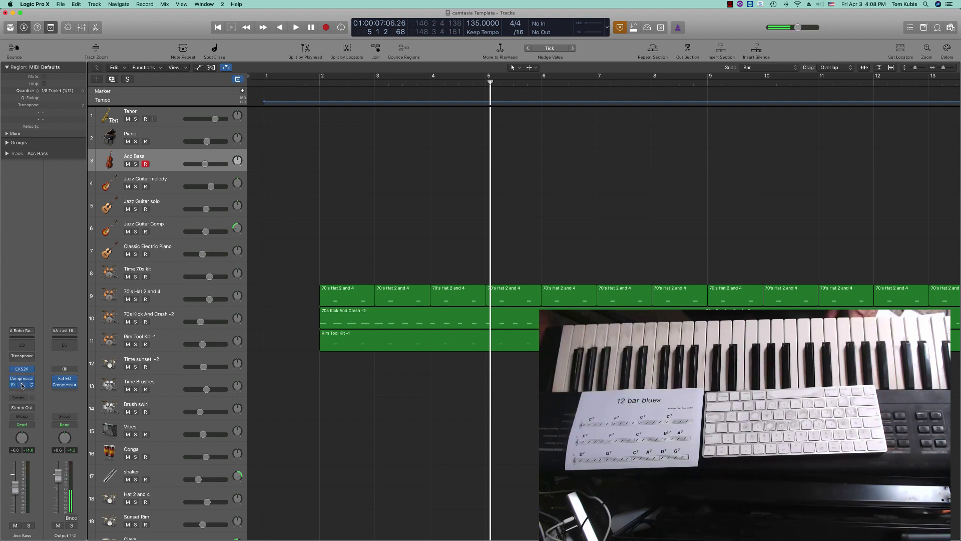
# - Examine the band settings of the Fat EQ on the Acc Bass track, then close the plug-in
pyautogui.click(22, 385)
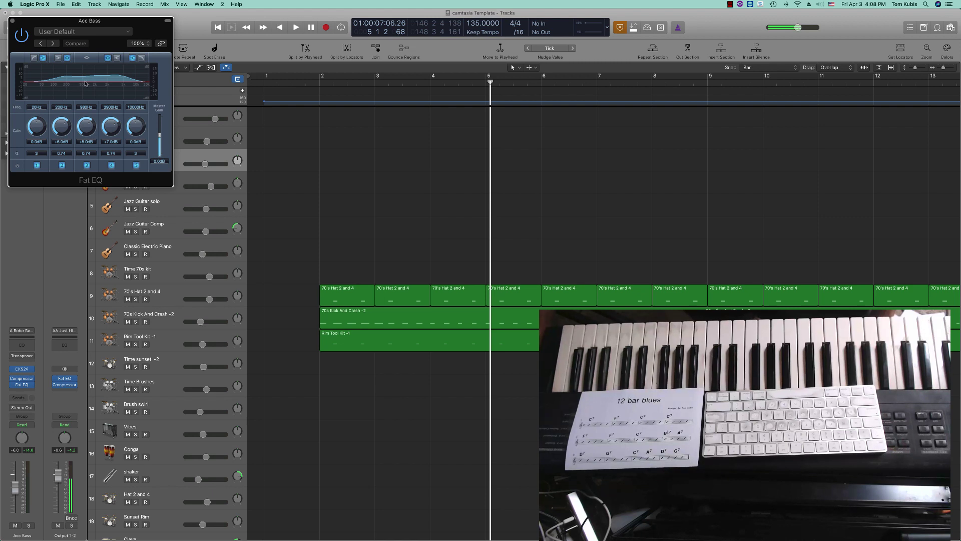
pyautogui.click(12, 22)
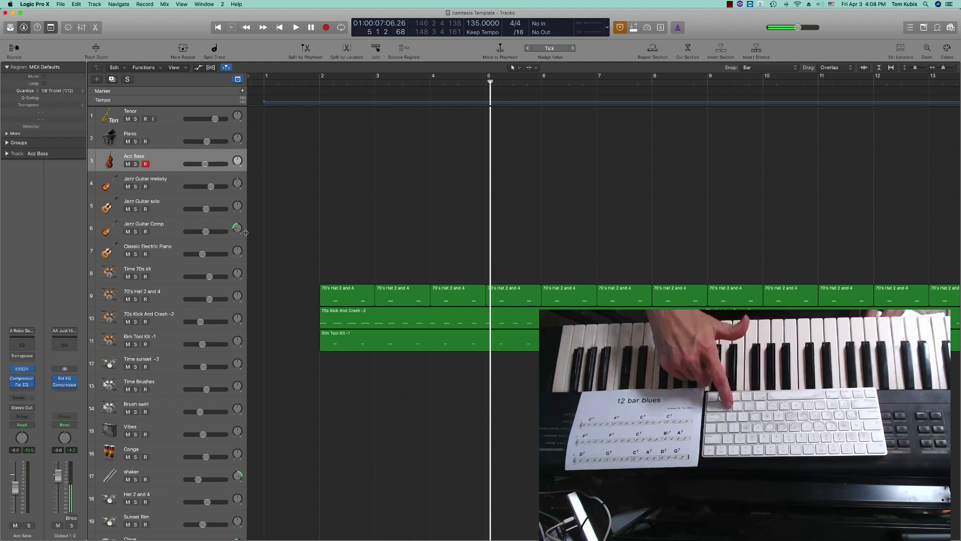
# - Record a walking bass line from bar 2 through bar 25 on the Acc Bass track, starting from the project beginning
pyautogui.press('Return')
pyautogui.press('r')
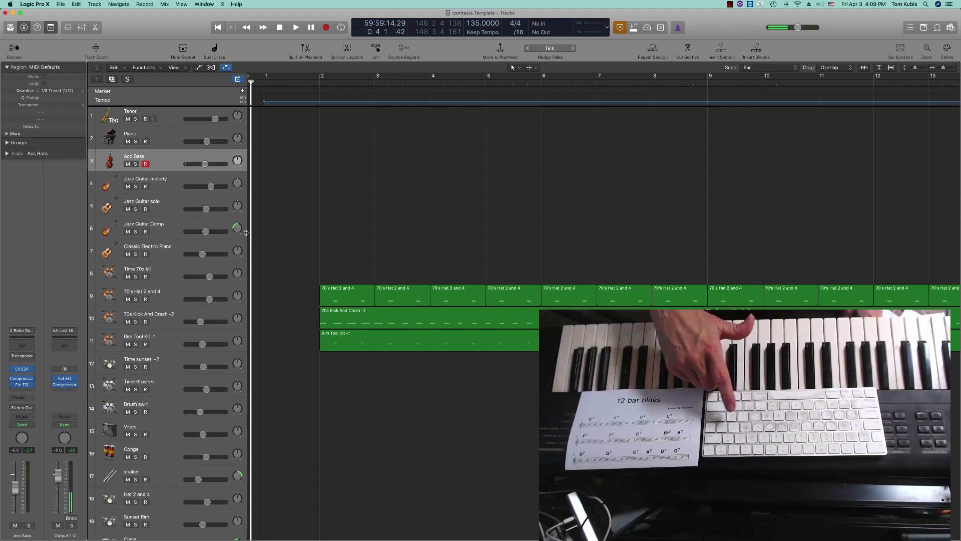
pyautogui.press('r')
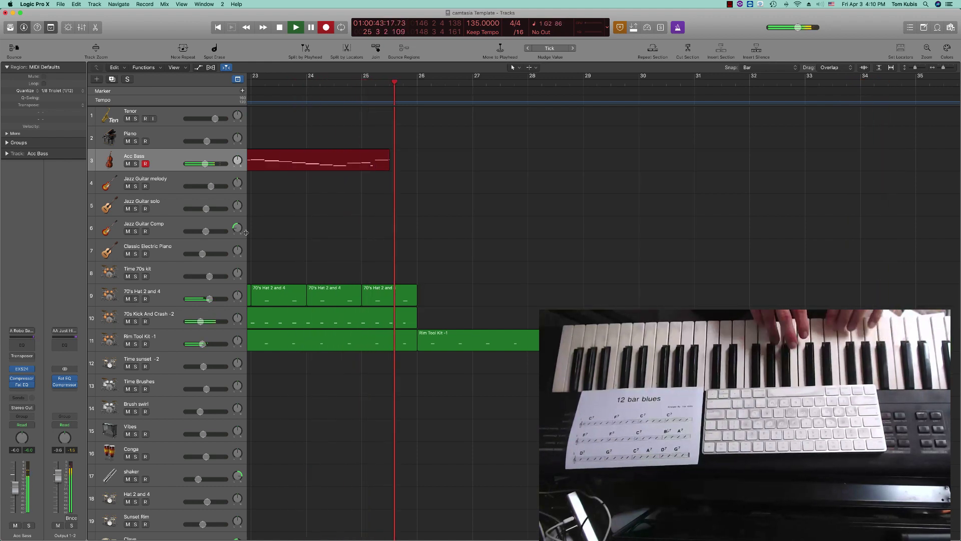
pyautogui.press('space')
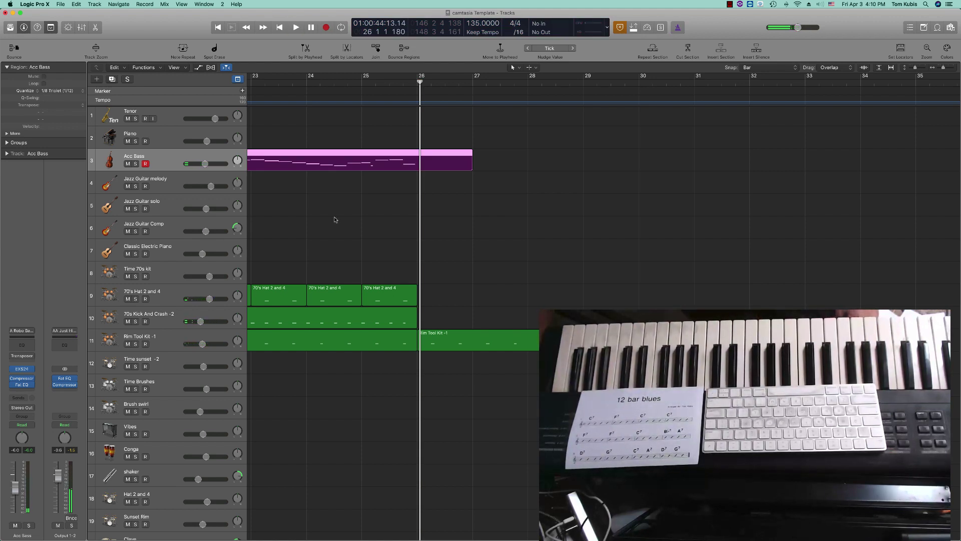
# - Play from bar 22 and punch in a new bass ending from bar 24, finishing on a long held note
pyautogui.hscroll(-5, 348, 217)
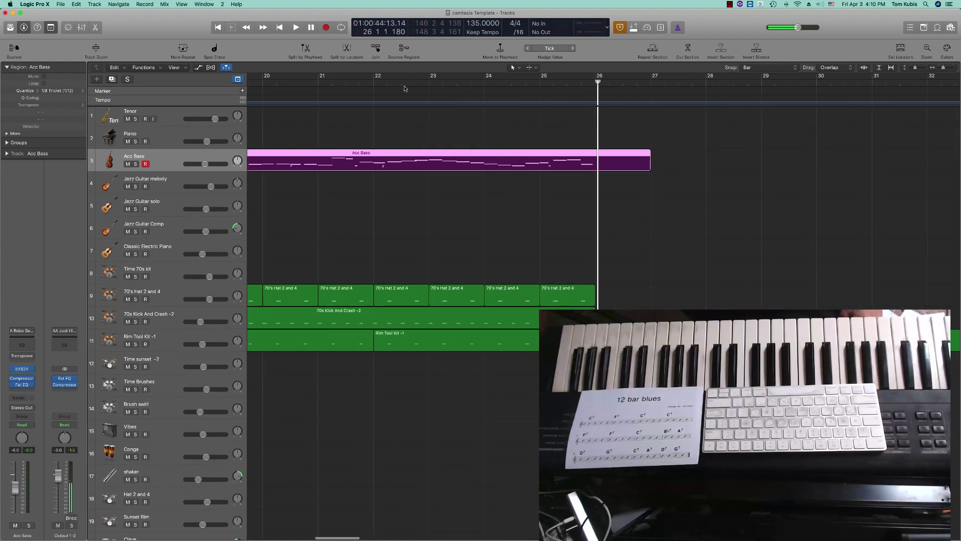
pyautogui.click(373, 84)
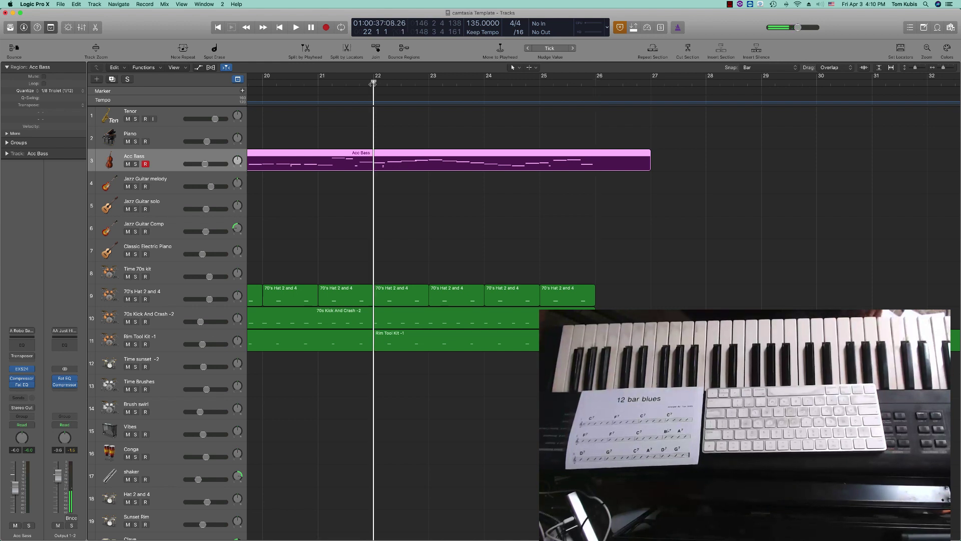
pyautogui.press('space')
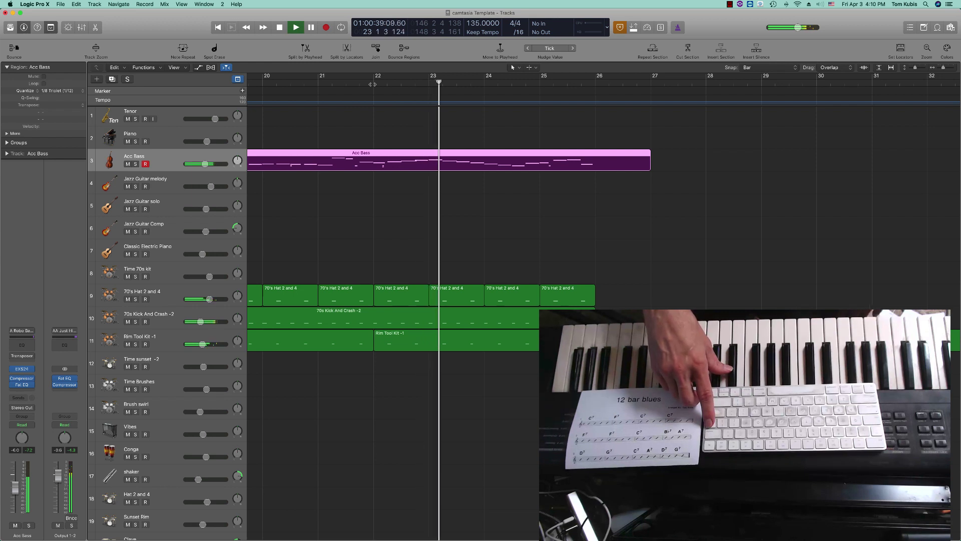
pyautogui.press('r')
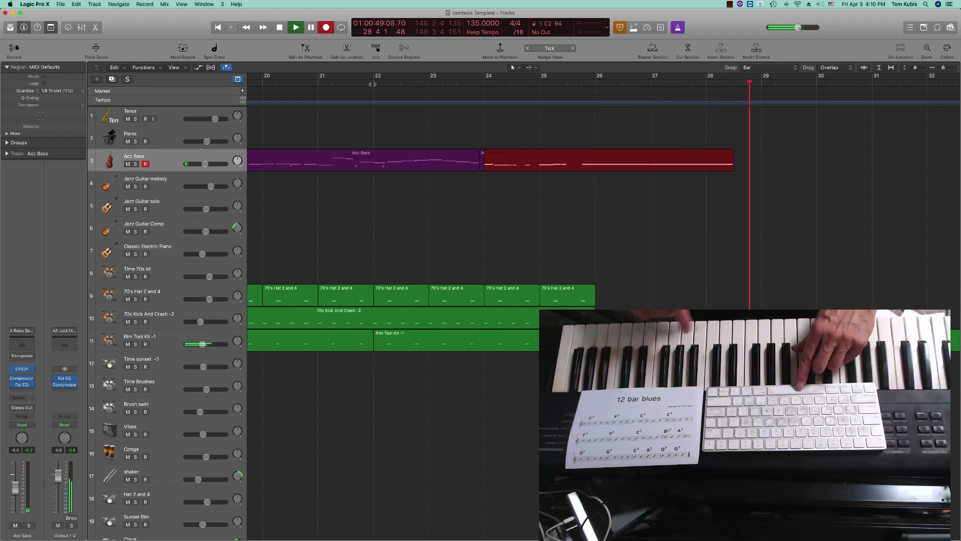
pyautogui.press('space')
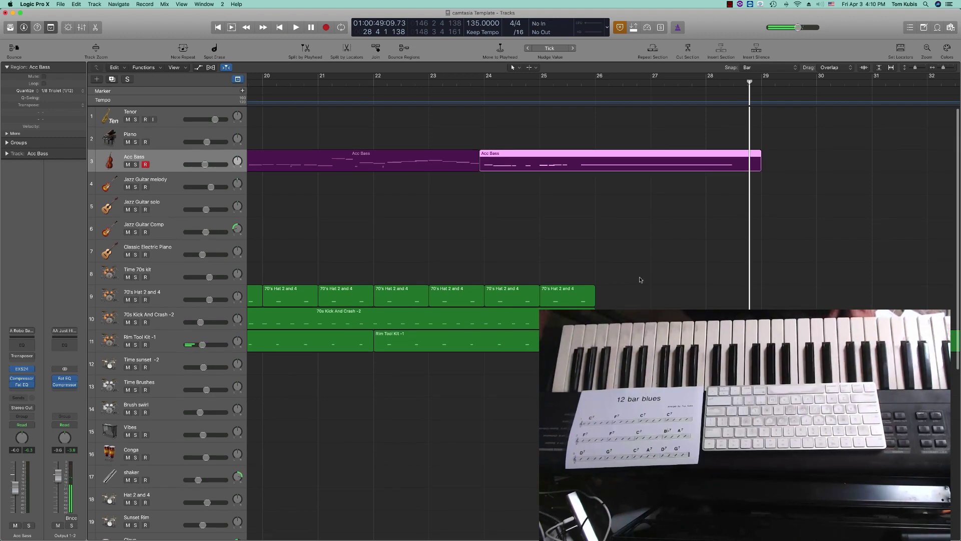
# - Delete the two extra Rim Tool Kit -1 regions from bar 26 onward
pyautogui.moveTo(642, 283); pyautogui.dragTo(959, 363)
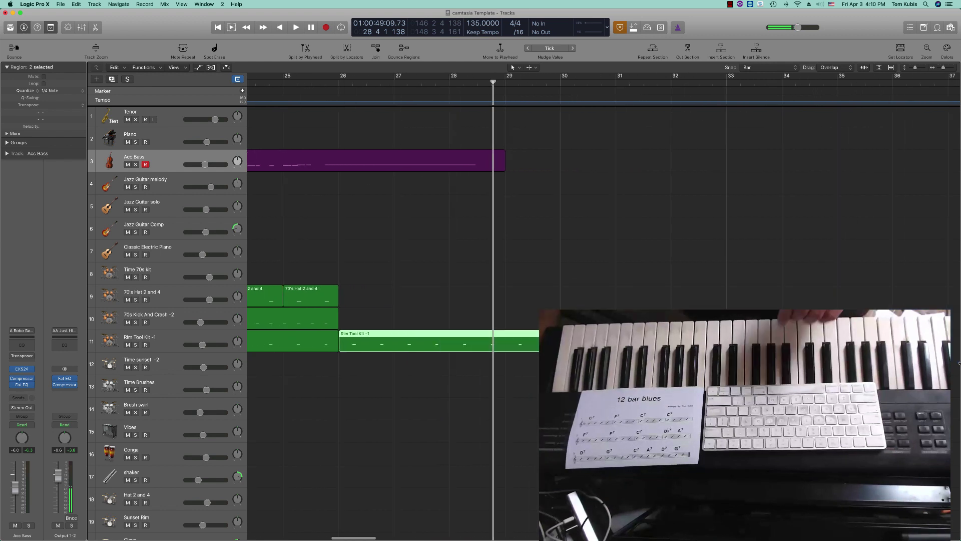
pyautogui.press('Delete')
pyautogui.hscroll(-5, 429, 365)
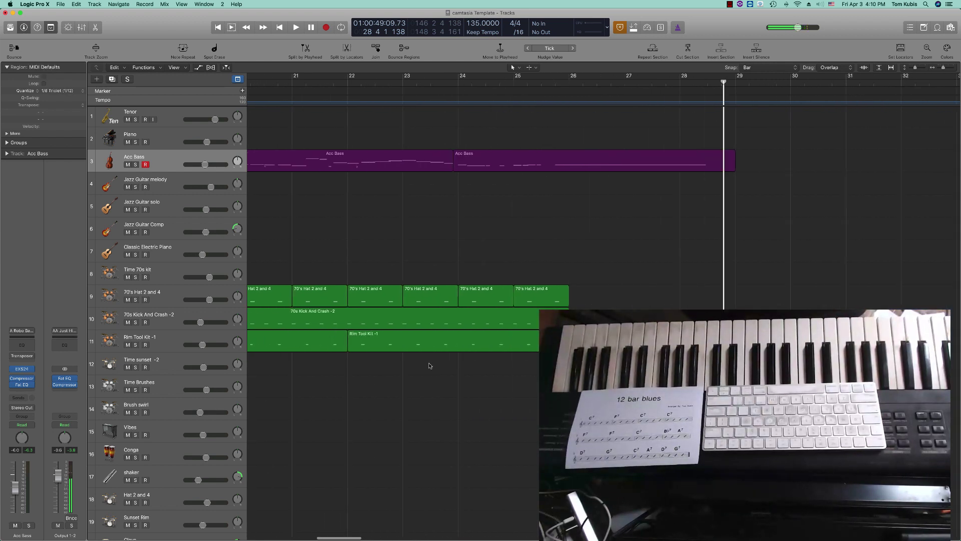
# - Play back the bass and drum tracks from the project beginning to about bar 7
pyautogui.hscroll(-8, 429, 365)
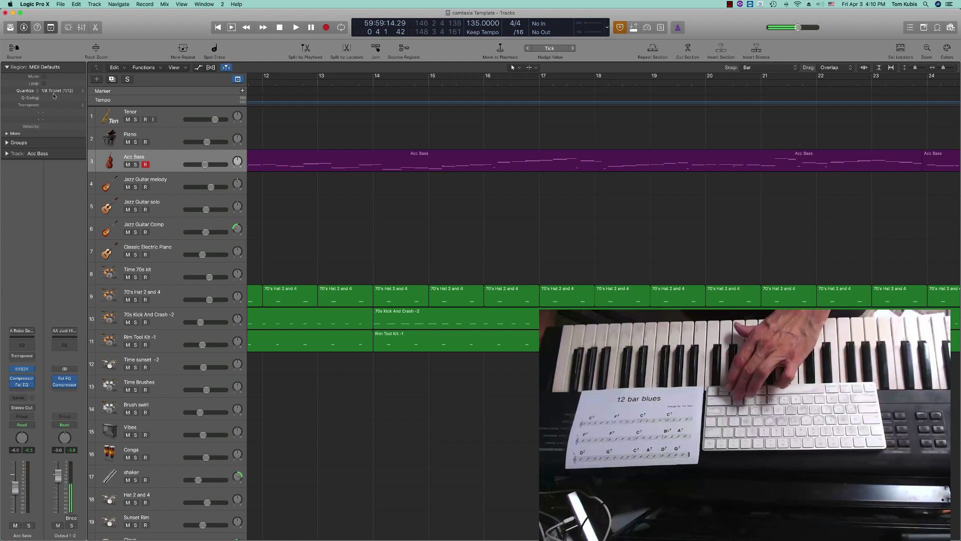
pyautogui.press('Return')
pyautogui.press('space')
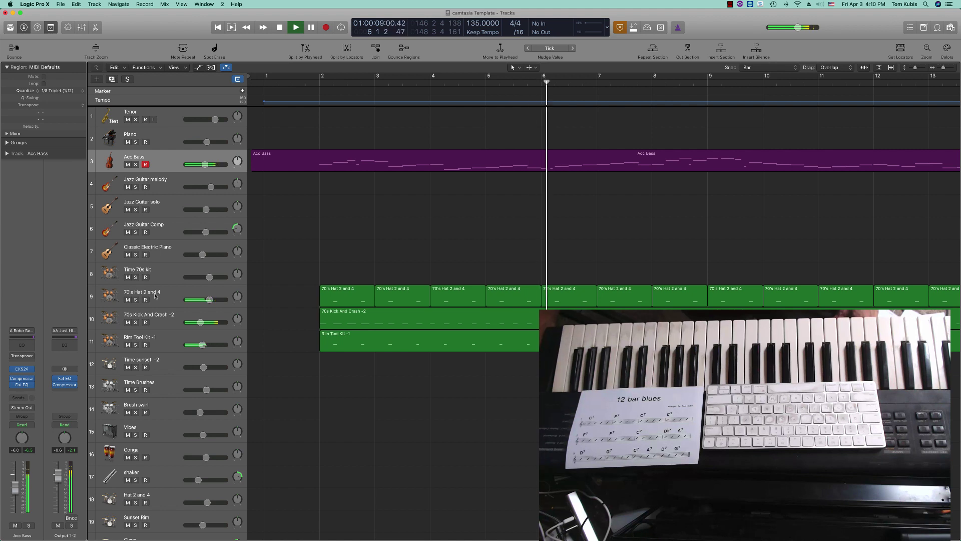
pyautogui.press('space')
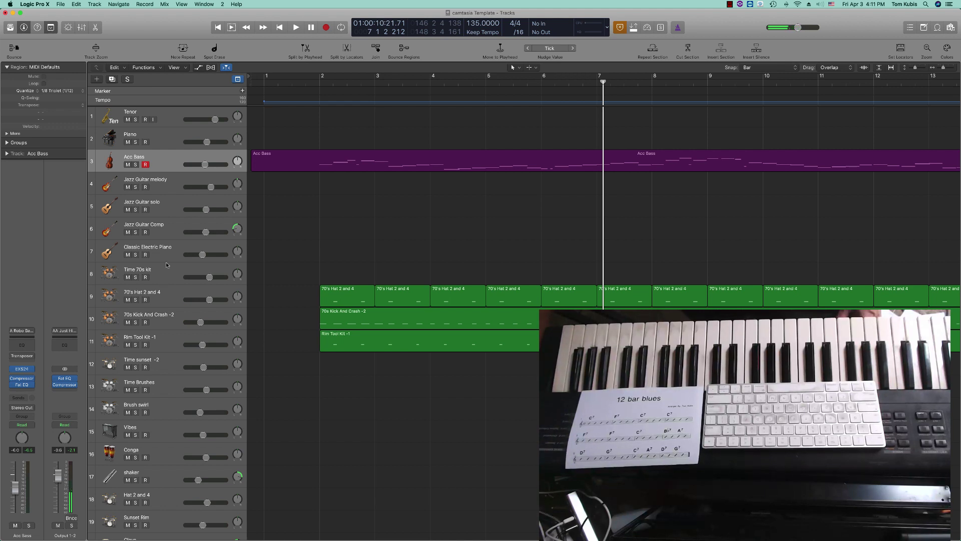
# - Try recording a drum take on the Time 70s kit track up to about bar 15, and restart it from the project beginning
pyautogui.click(156, 271)
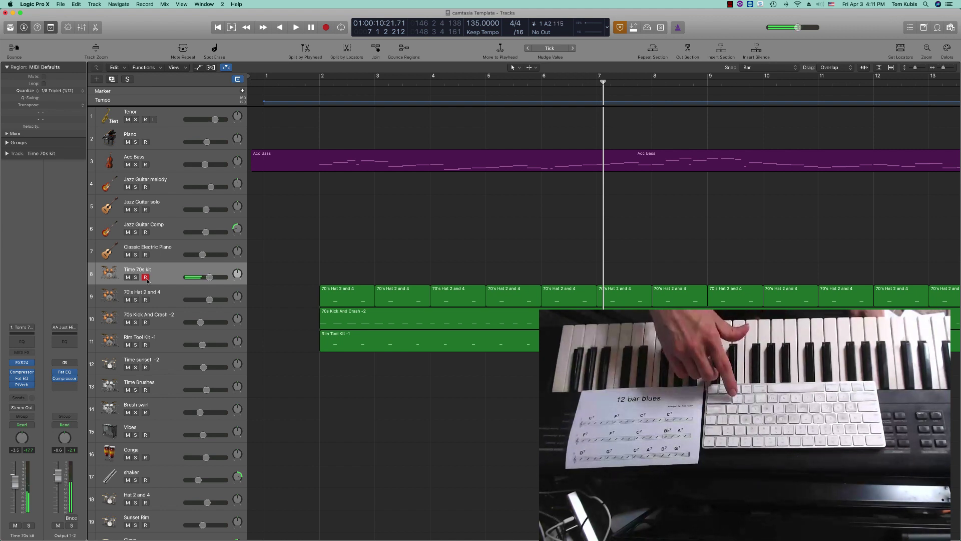
pyautogui.press('r')
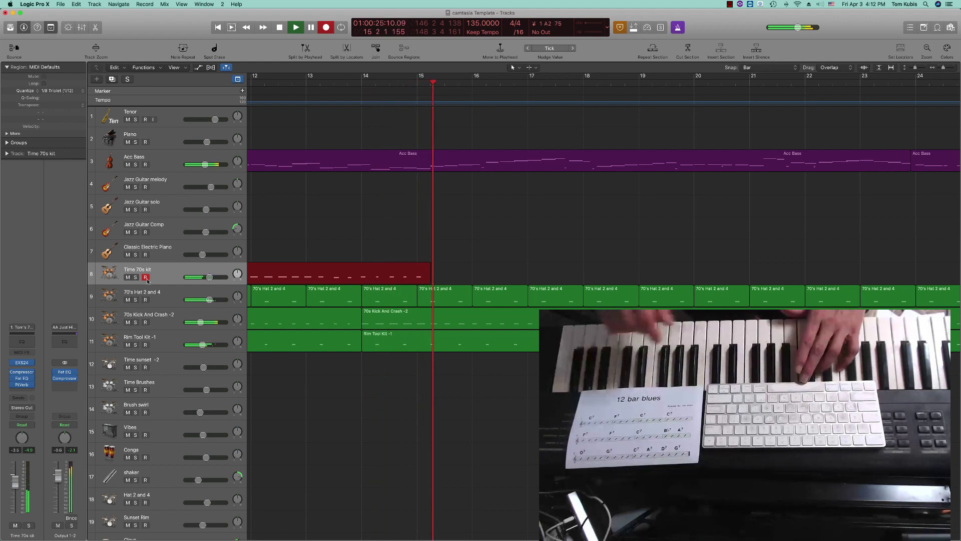
pyautogui.press('space')
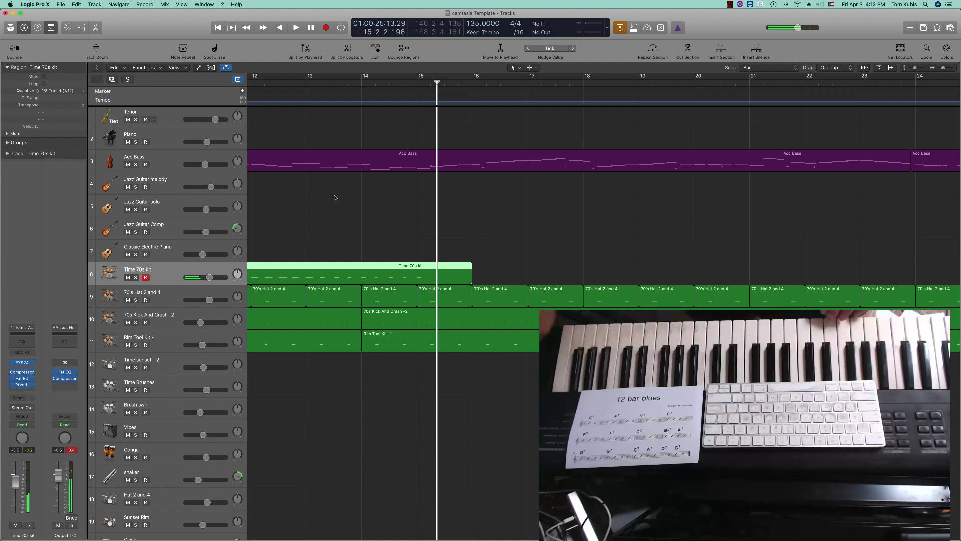
pyautogui.press('Return')
pyautogui.press('r')
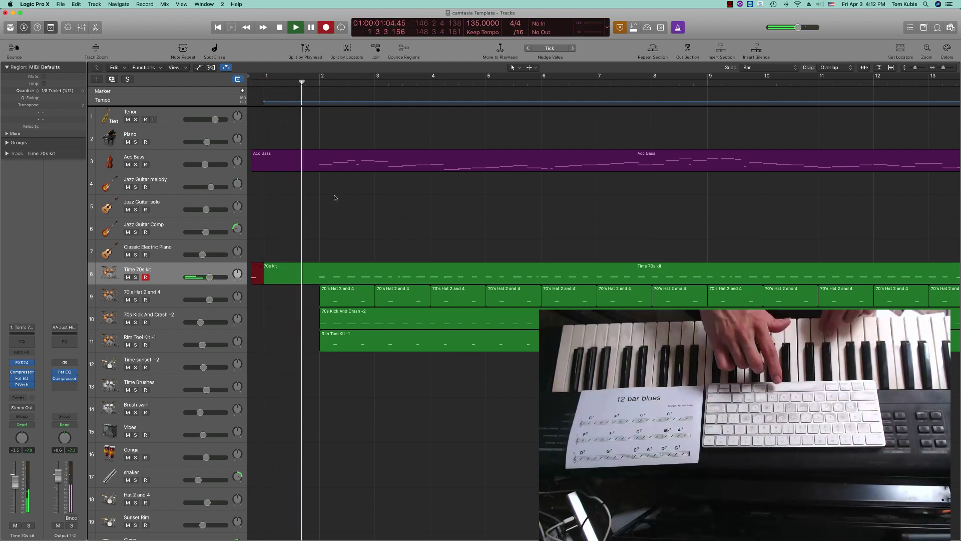
pyautogui.press('space')
# - Record a full take on the Time 70s kit track from the project beginning into bar 27, and play it back
pyautogui.press('Return')
pyautogui.press('r')
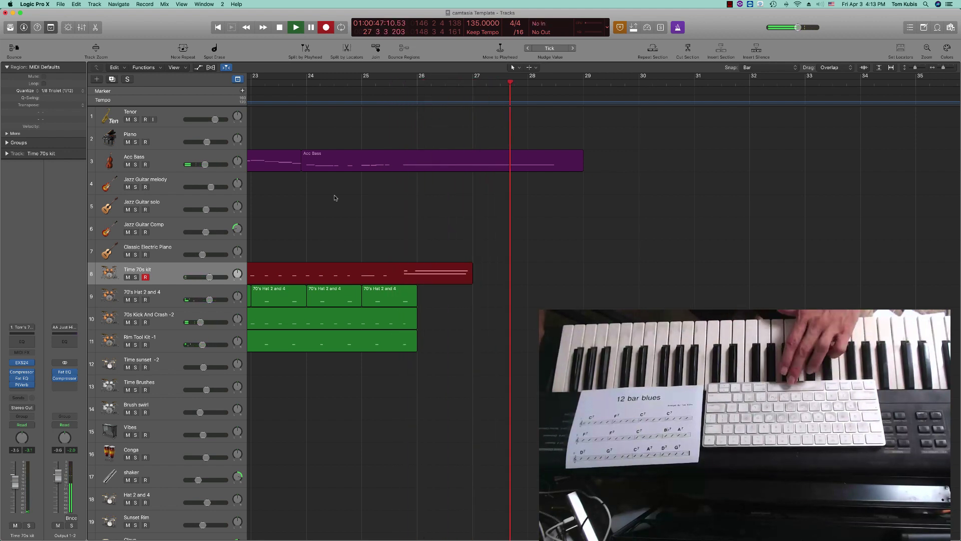
pyautogui.press('space')
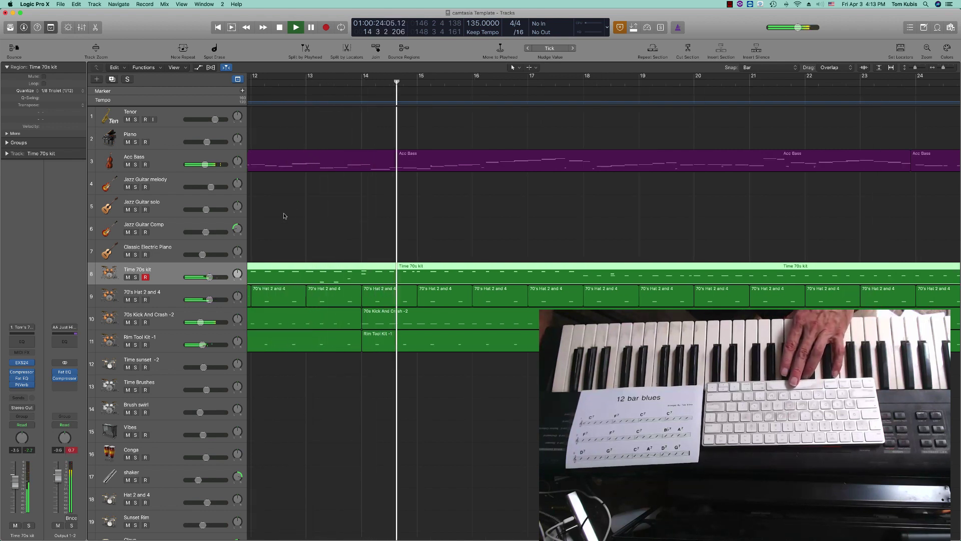
pyautogui.press('space')
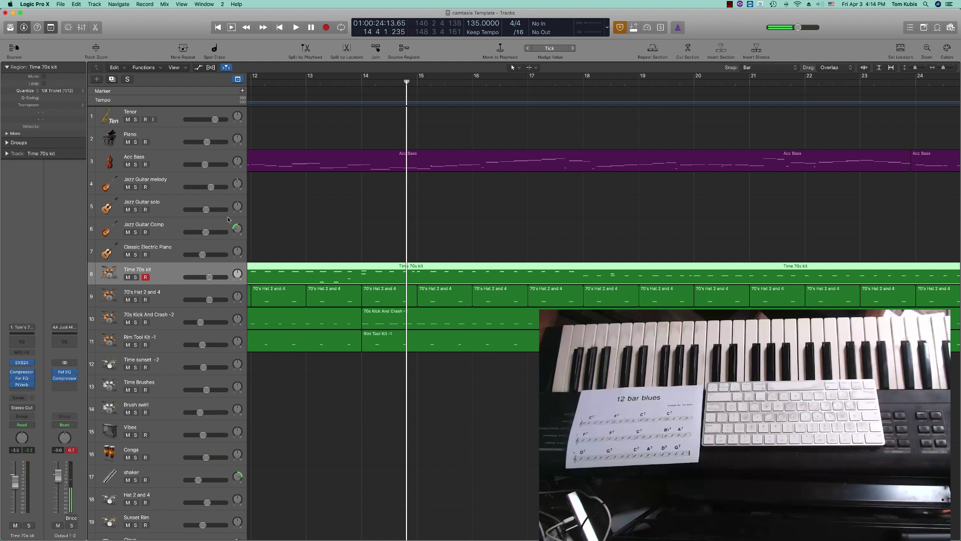
# - Record a chord comping part on the Jazz Guitar Comp track from the project beginning to bar 14
pyautogui.click(160, 231)
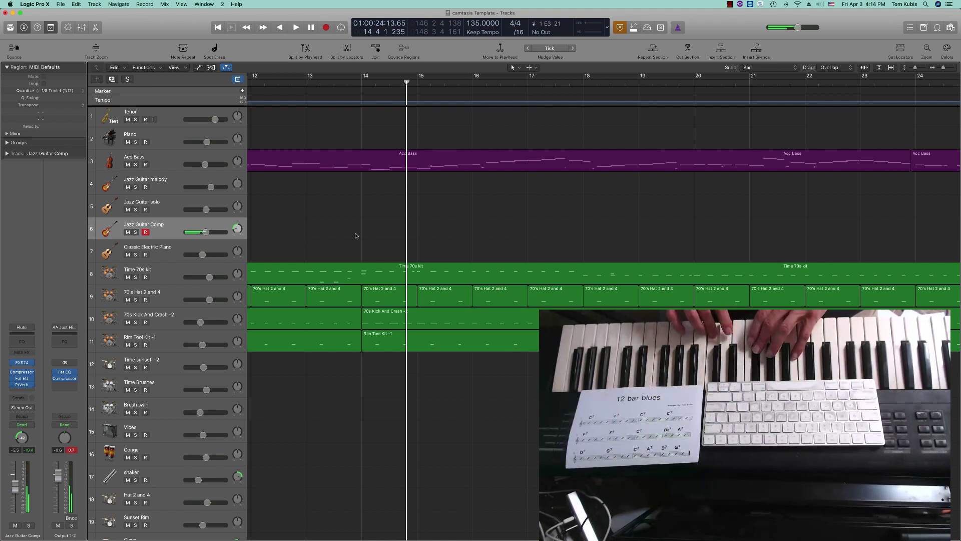
pyautogui.press('Return')
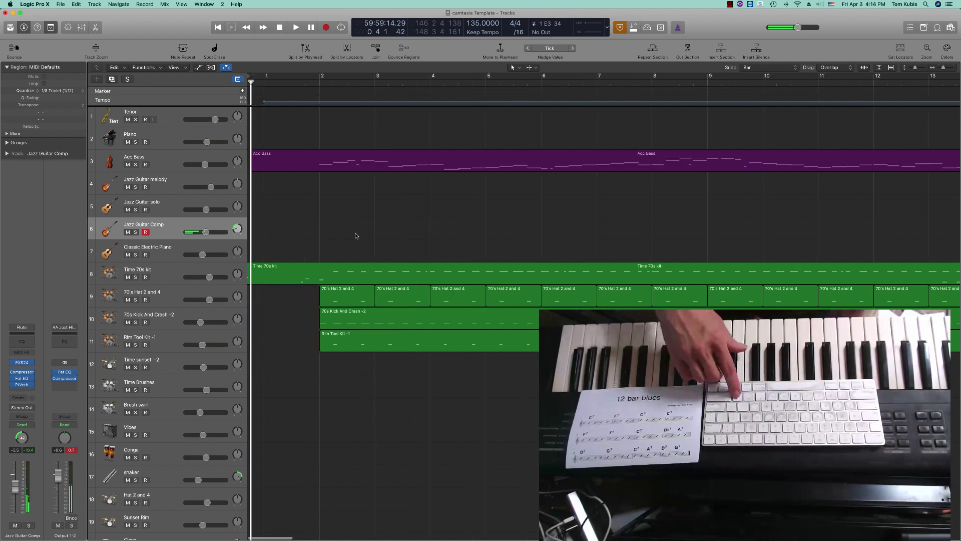
pyautogui.press('space')
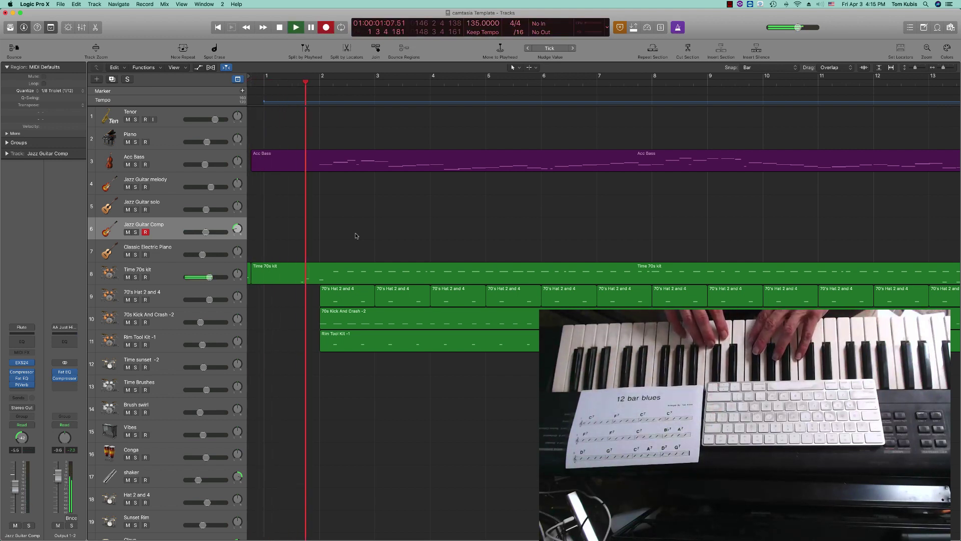
pyautogui.press('r')
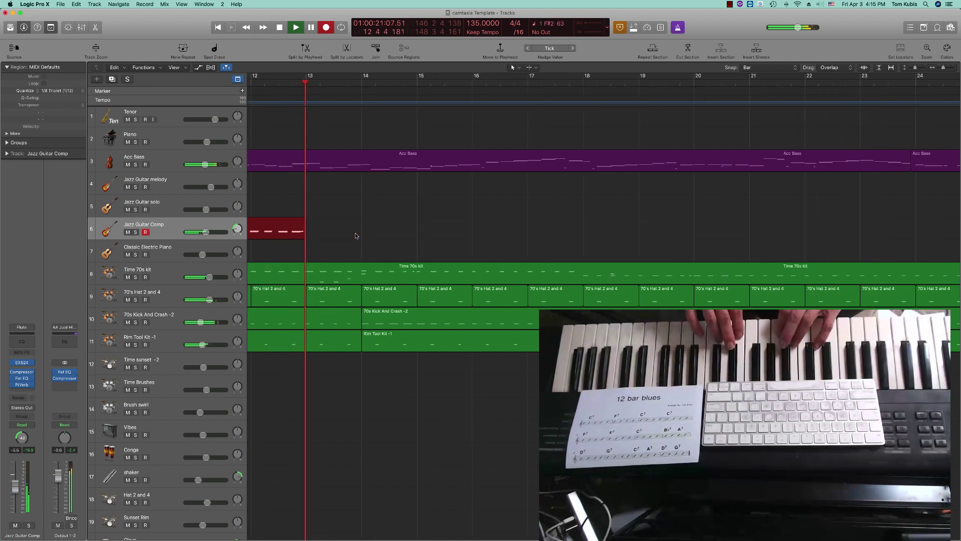
pyautogui.press('space')
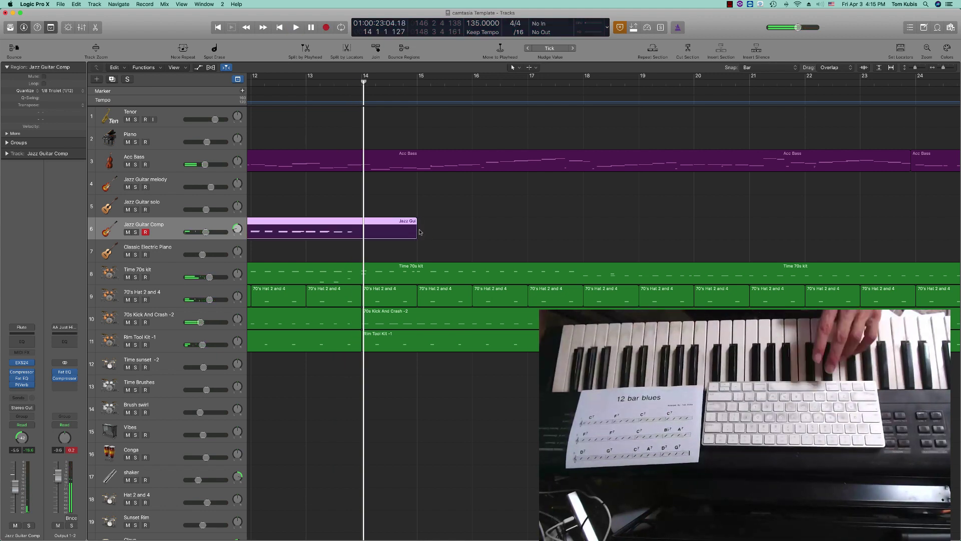
# - Trim the Jazz Guitar Comp region to end at bar 14 and delete its empty section before bar 2
pyautogui.moveTo(417, 230); pyautogui.dragTo(361, 235)
pyautogui.hscroll(-10, 378, 236)
pyautogui.click(378, 236)
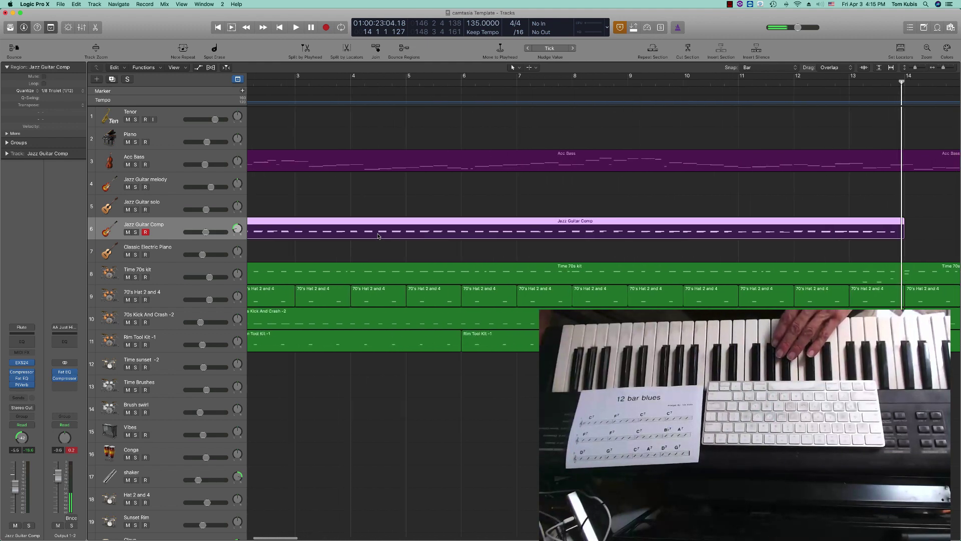
pyautogui.hscroll(-1, 340, 236)
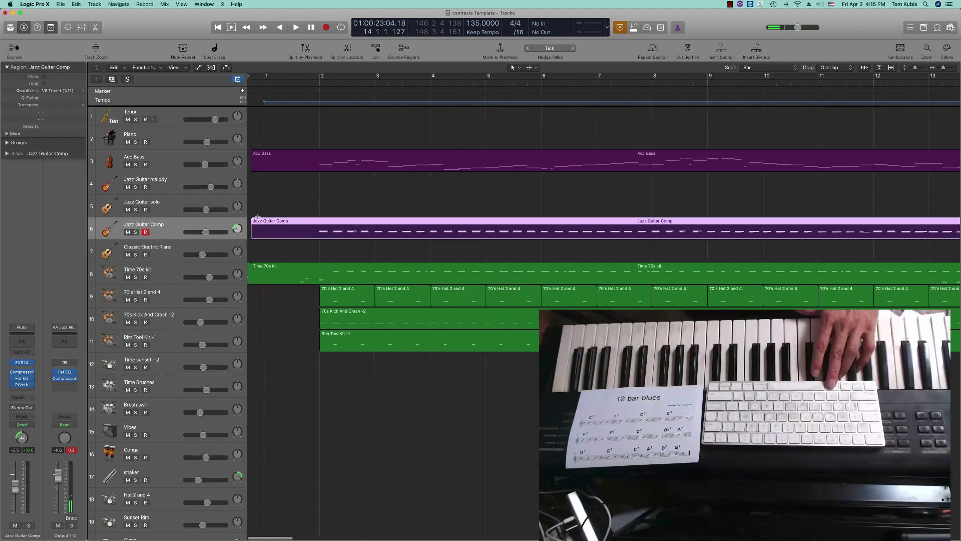
pyautogui.moveTo(252, 218); pyautogui.dragTo(297, 226)
pyautogui.press('Delete')
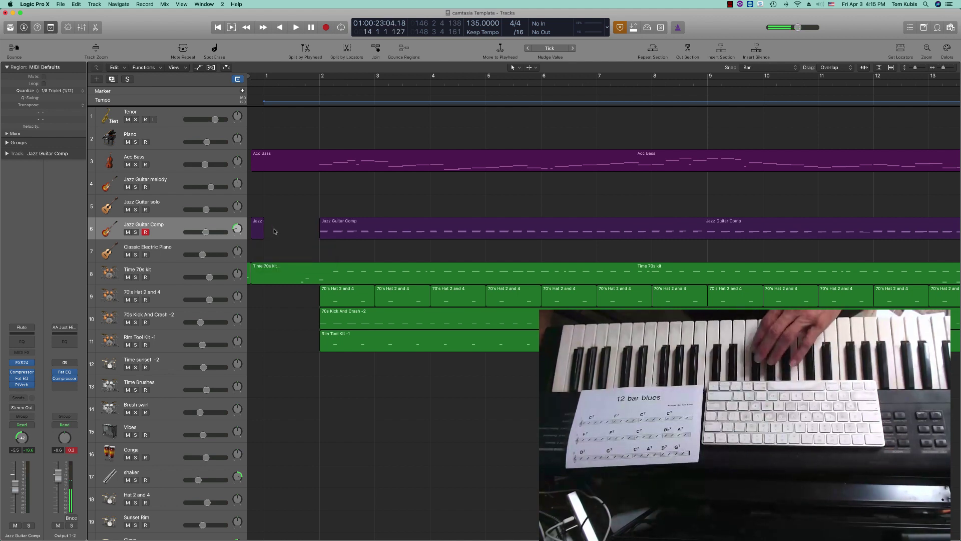
pyautogui.press('Delete')
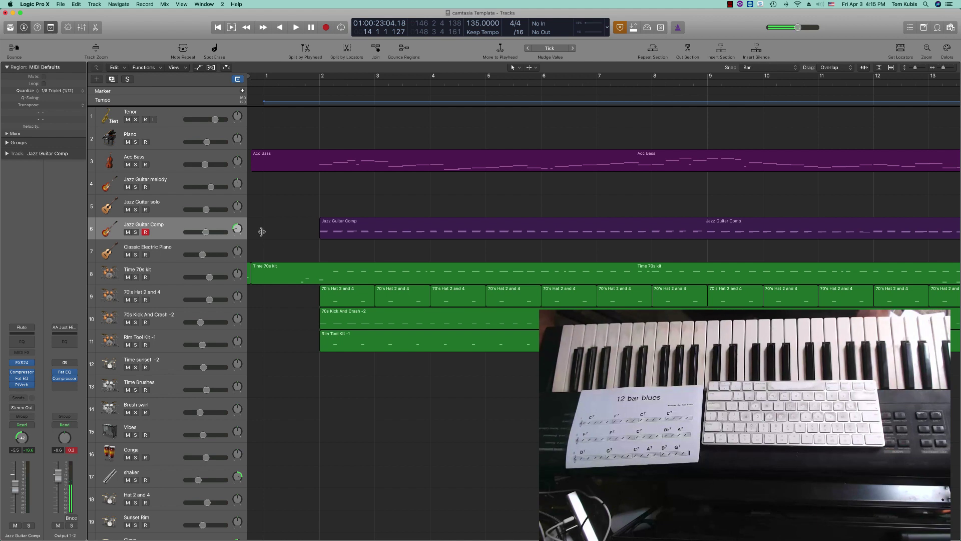
# - Set the MIDI Defaults quantize to Off
pyautogui.click(52, 91)
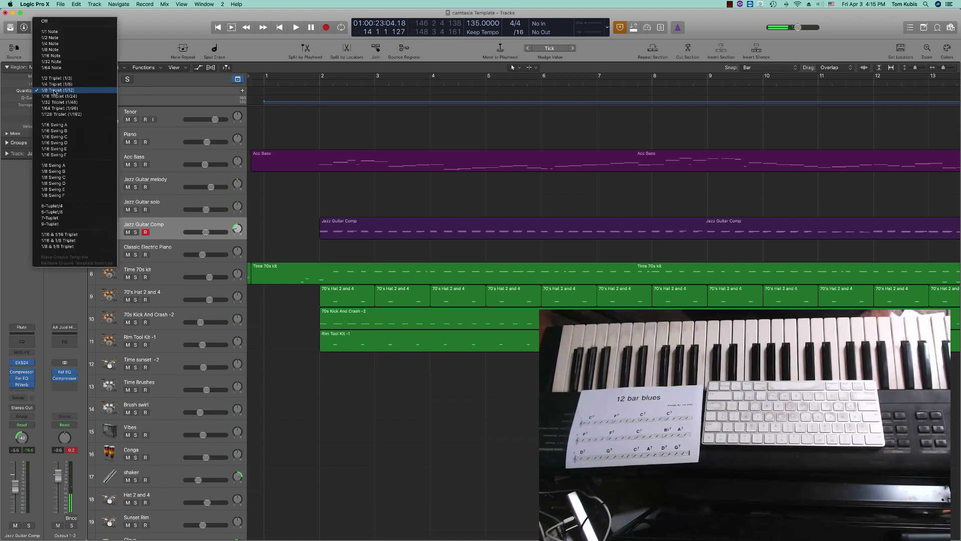
pyautogui.click(75, 22)
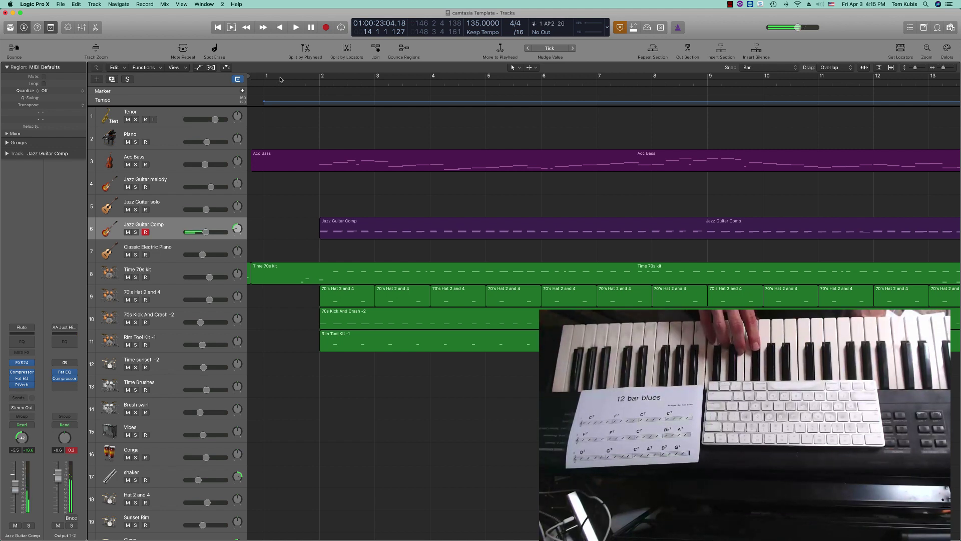
# - Play back the bass, guitar comping and drum tracks from the project beginning to about bar 12
pyautogui.press(',')
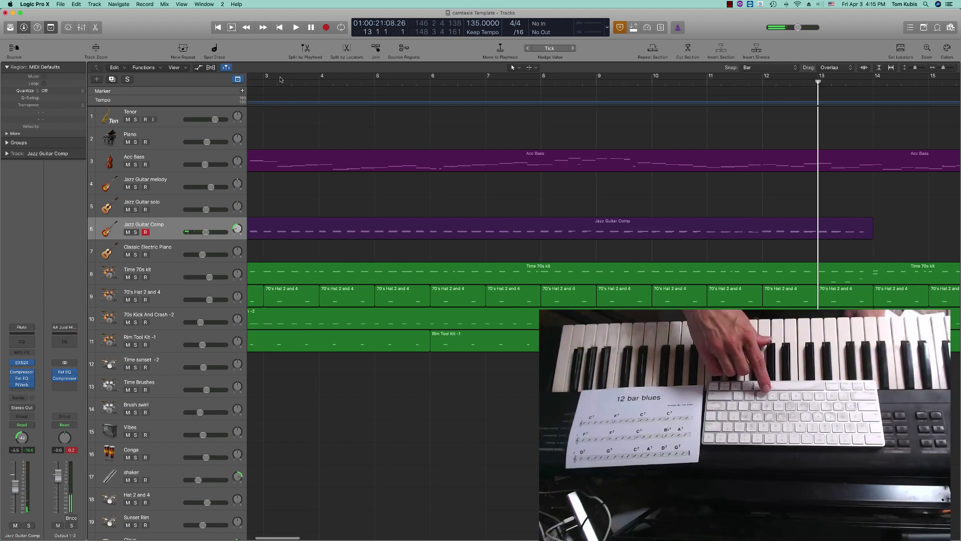
pyautogui.press('Return')
pyautogui.press('space')
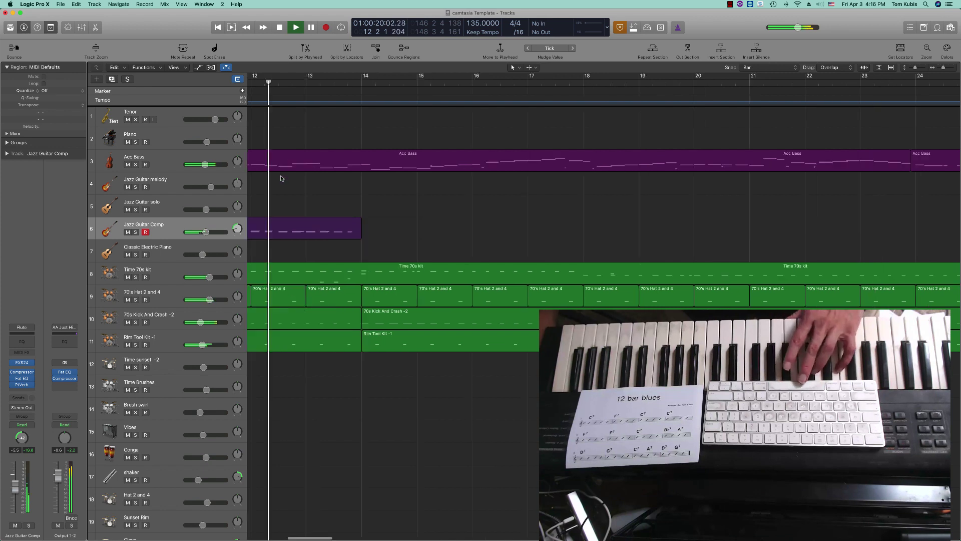
pyautogui.press('space')
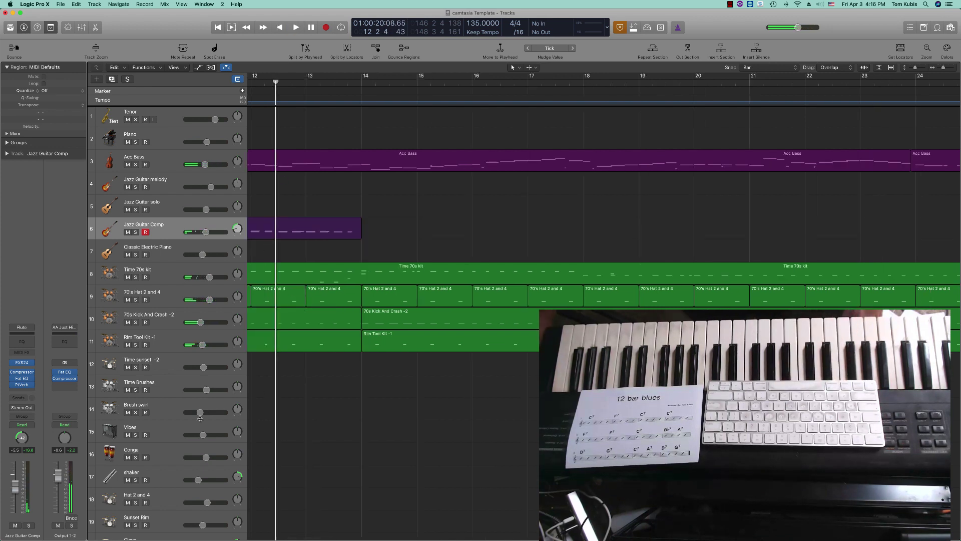
# - Make Conga the recording track and repeat the Jazz Guitar Comp region with 1 copy
pyautogui.click(150, 456)
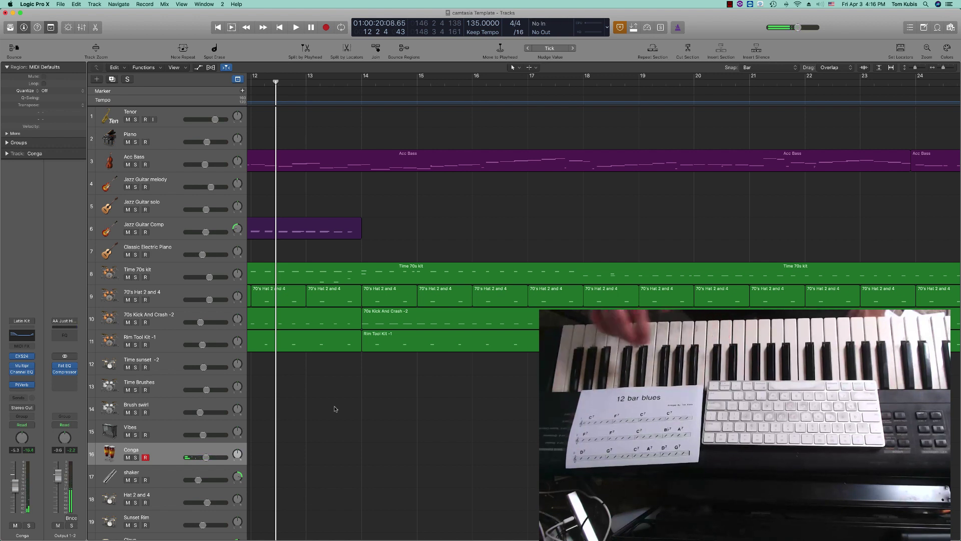
pyautogui.hscroll(-10, 433, 249)
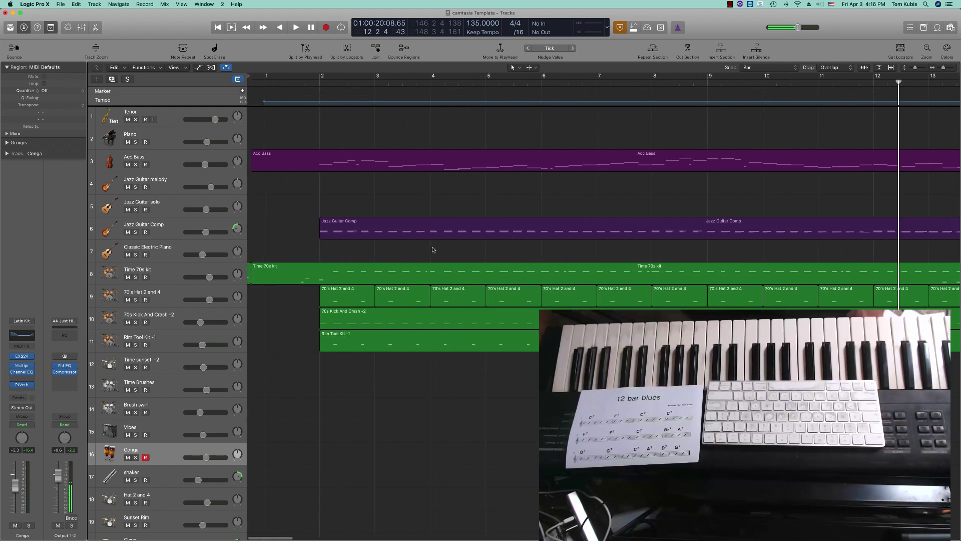
pyautogui.click(465, 226)
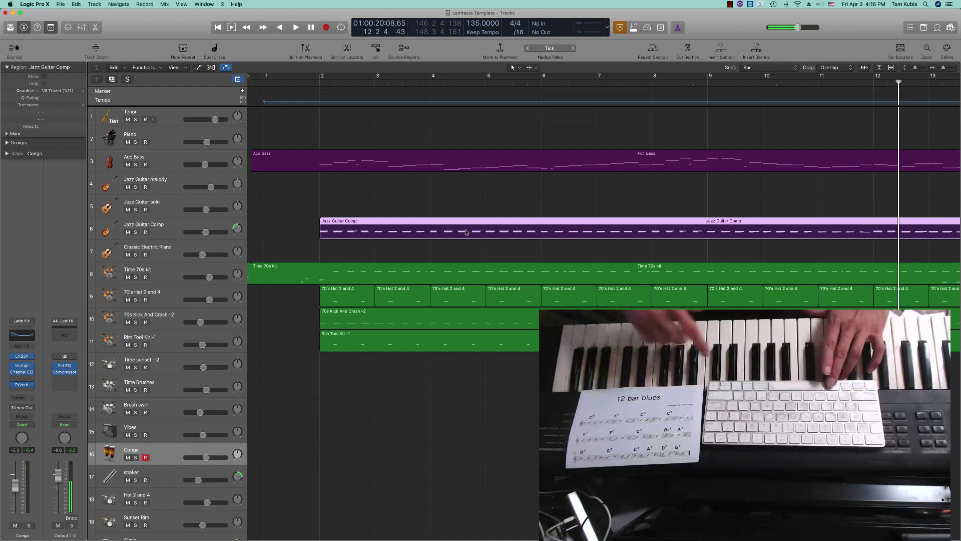
pyautogui.press('super+r')
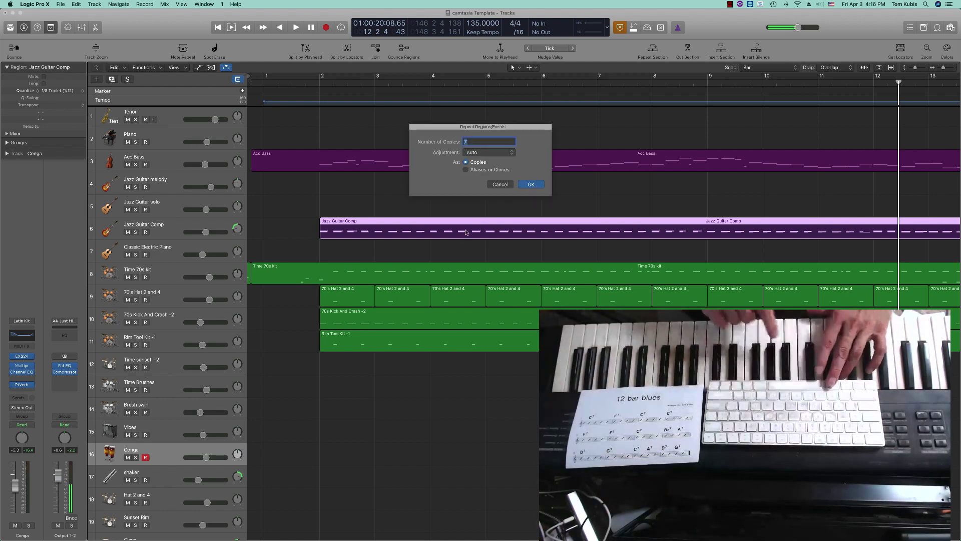
pyautogui.write('1')
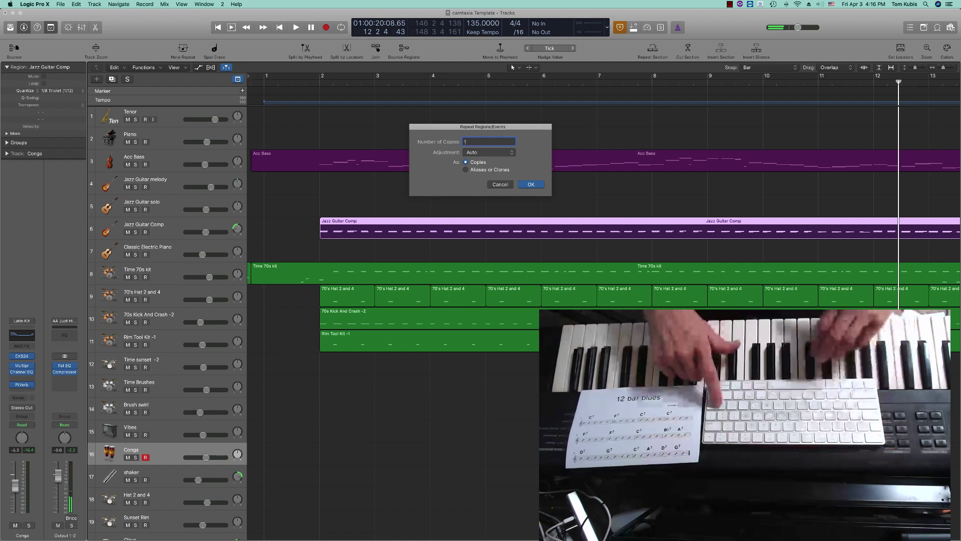
pyautogui.press('Return')
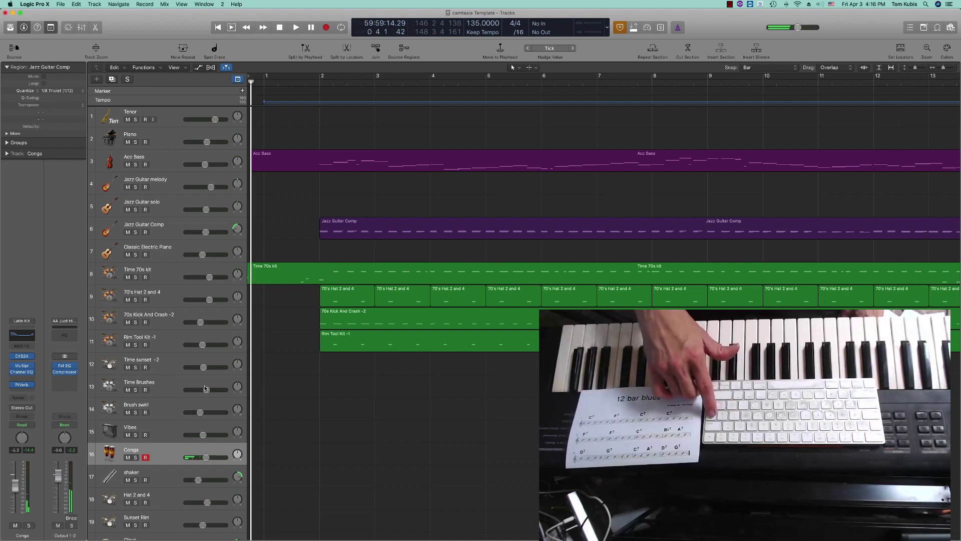
# - Record a conga pattern on the Conga track from bar 2 to bar 6, starting from the project beginning
pyautogui.scroll(1, 204, 386)
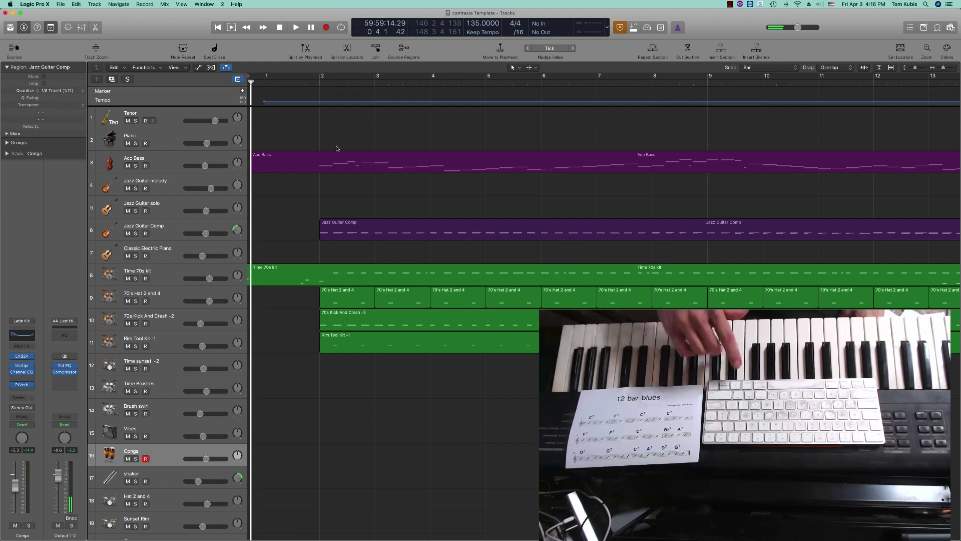
pyautogui.press('r')
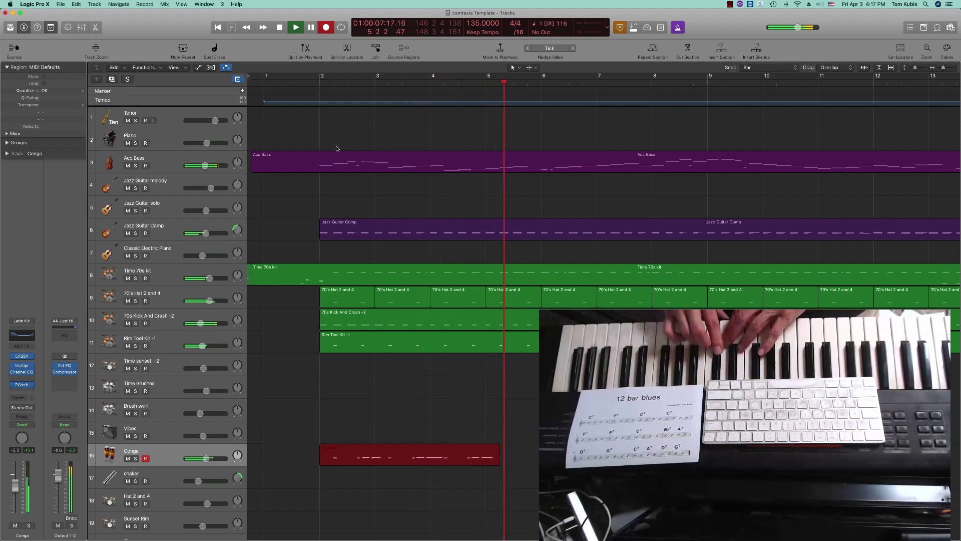
pyautogui.press('space')
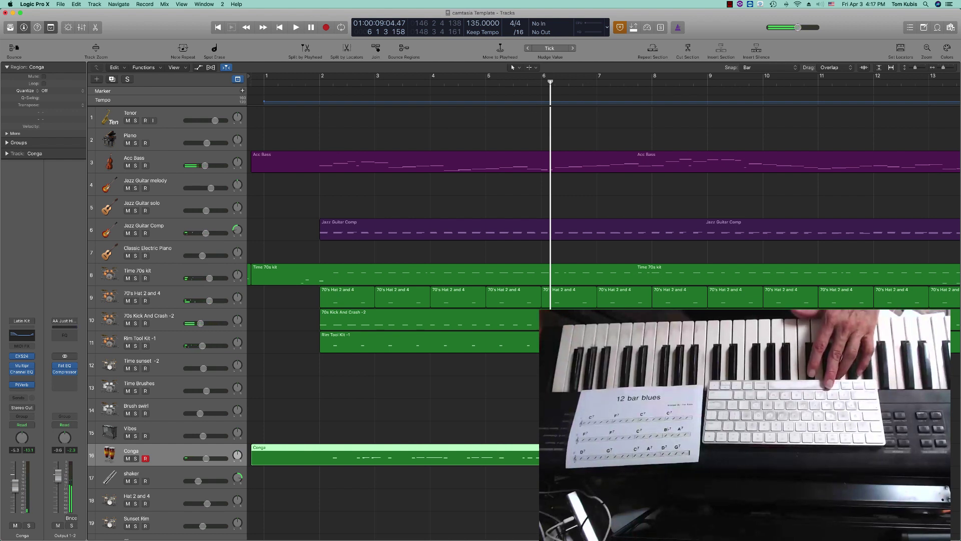
# - Delete the empty part of the Conga region before bar 2, including the leftover piece before bar 1
pyautogui.press('super+shift+a')
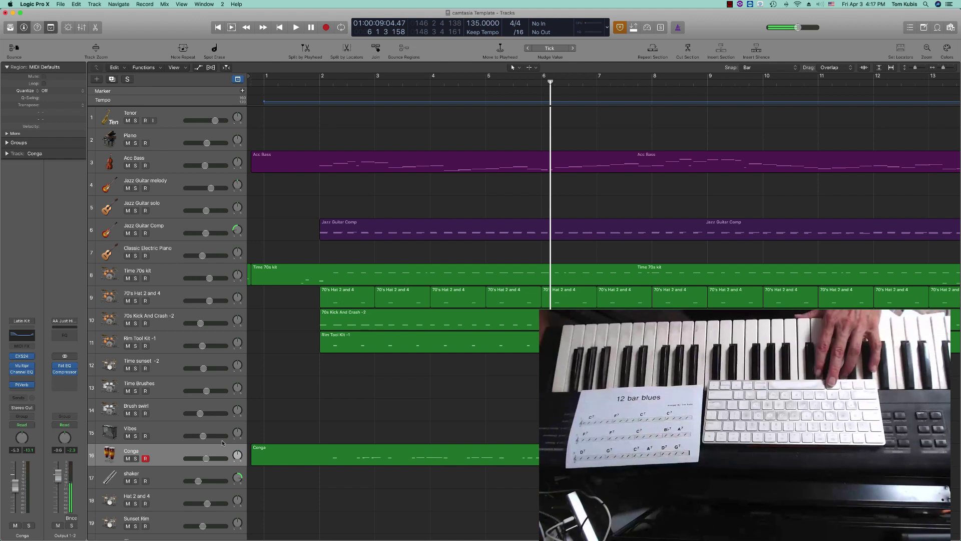
pyautogui.moveTo(256, 450); pyautogui.dragTo(319, 465)
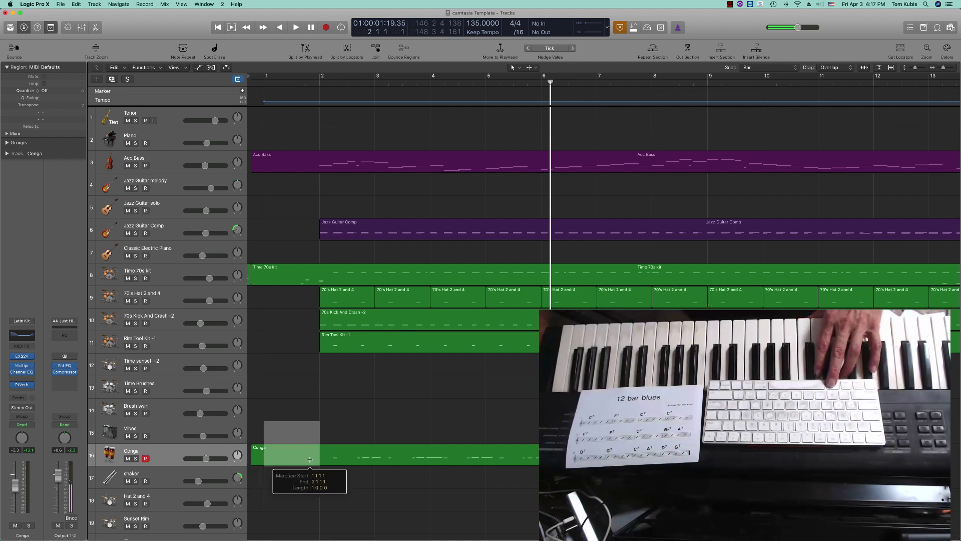
pyautogui.press('Delete')
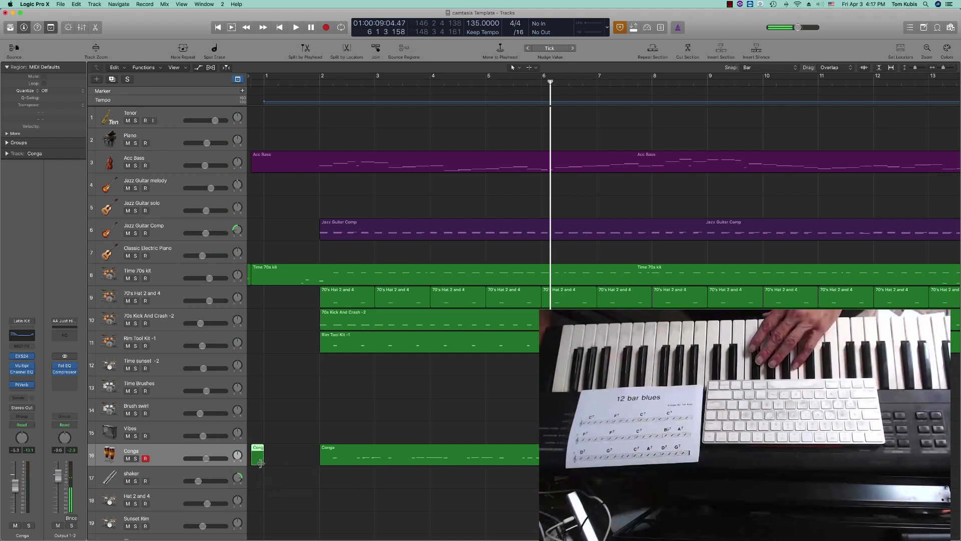
pyautogui.press('Delete')
# - Repeat the Conga region until bar 26 and delete the surplus copies beyond it
pyautogui.click(365, 462)
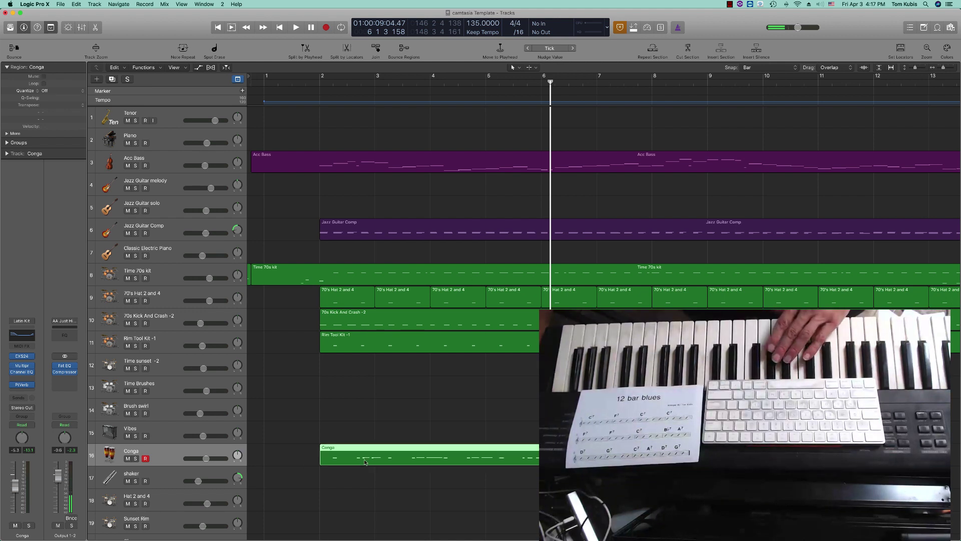
pyautogui.press('super+r')
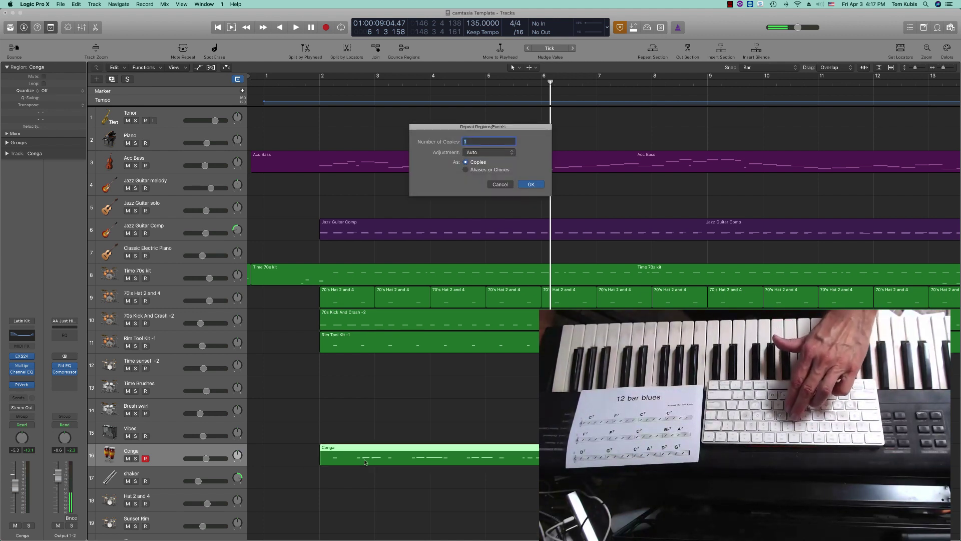
pyautogui.press('Return')
pyautogui.hscroll(15, 601, 300)
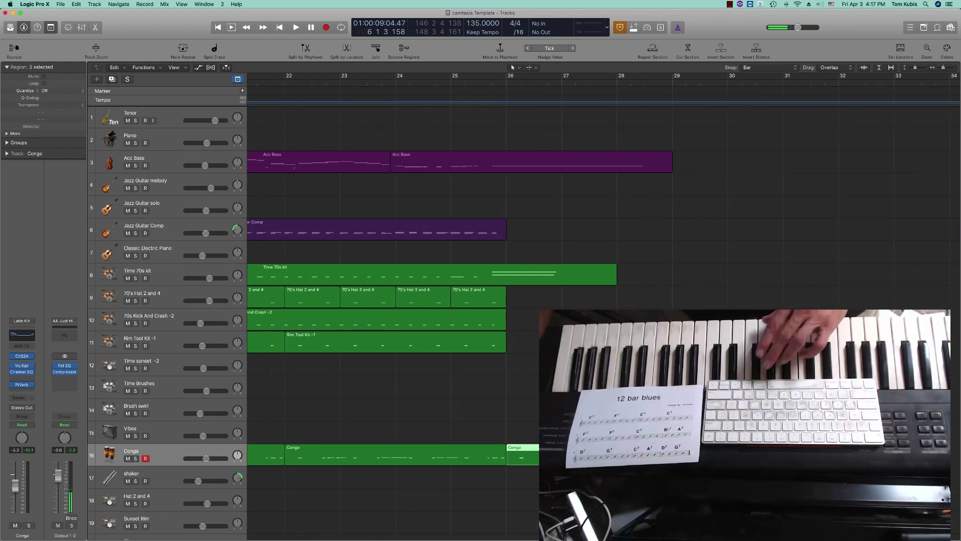
pyautogui.press('Delete')
pyautogui.hscroll(-15, 481, 379)
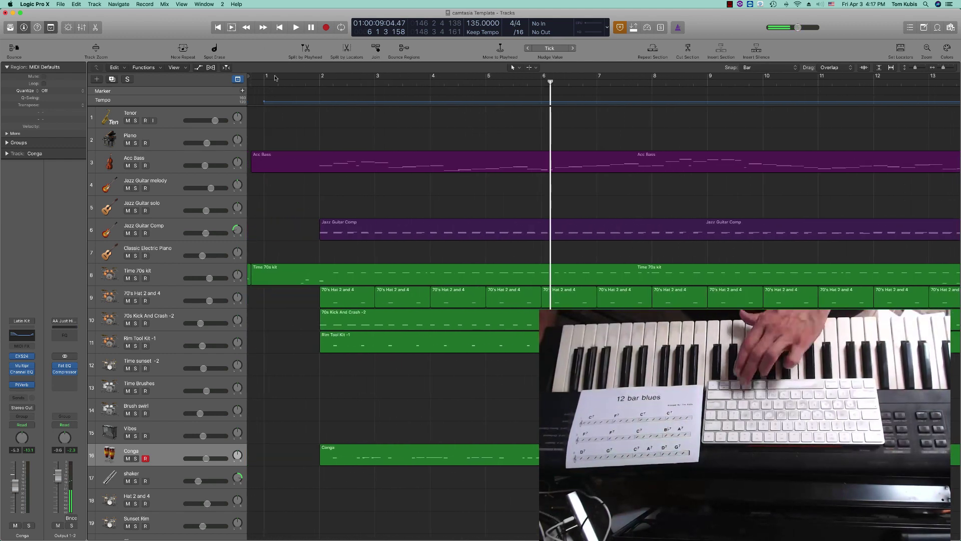
# - Play back the arrangement with the repeated conga part from the project beginning to about bar 13
pyautogui.press('Return')
pyautogui.press('space')
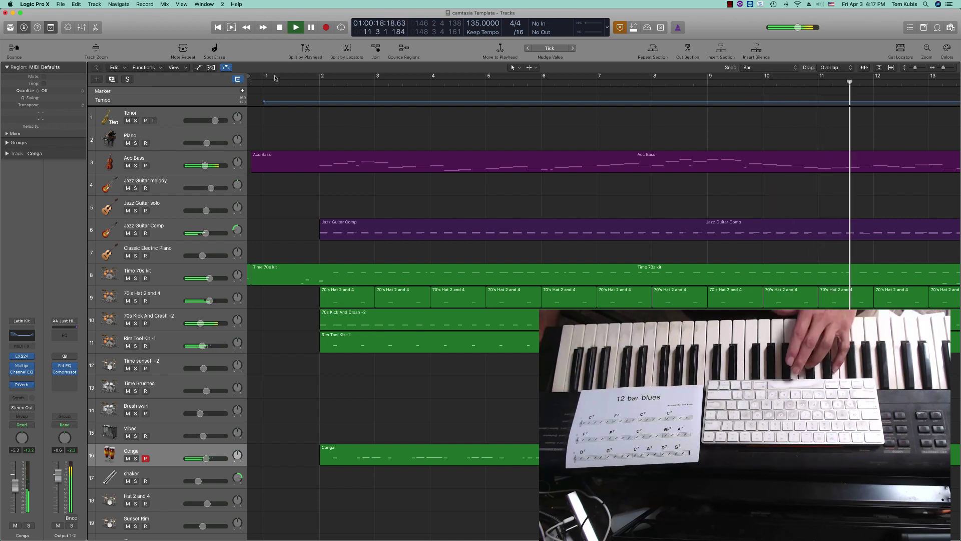
pyautogui.press('space')
# - Make Piano the recording track and check its PlatinumVerb reverb settings
pyautogui.click(159, 143)
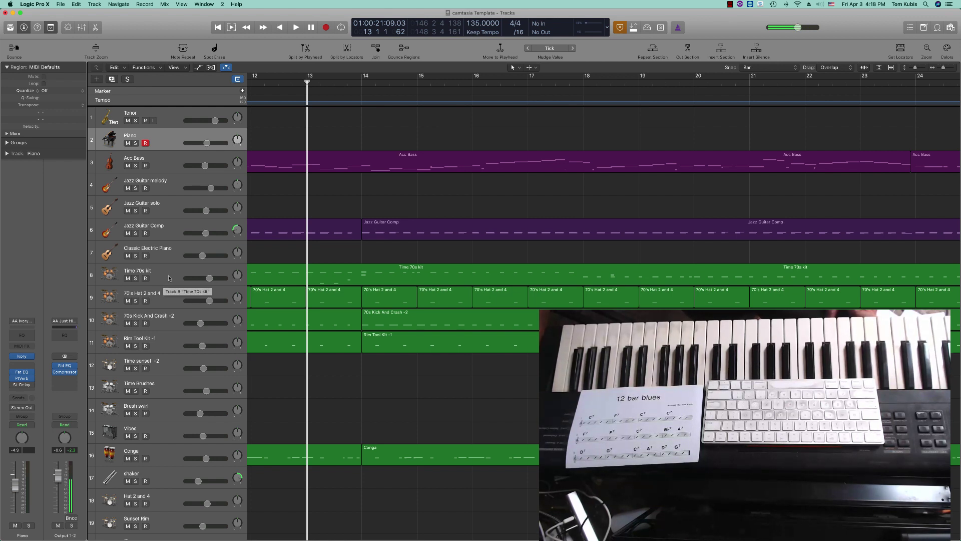
pyautogui.click(25, 379)
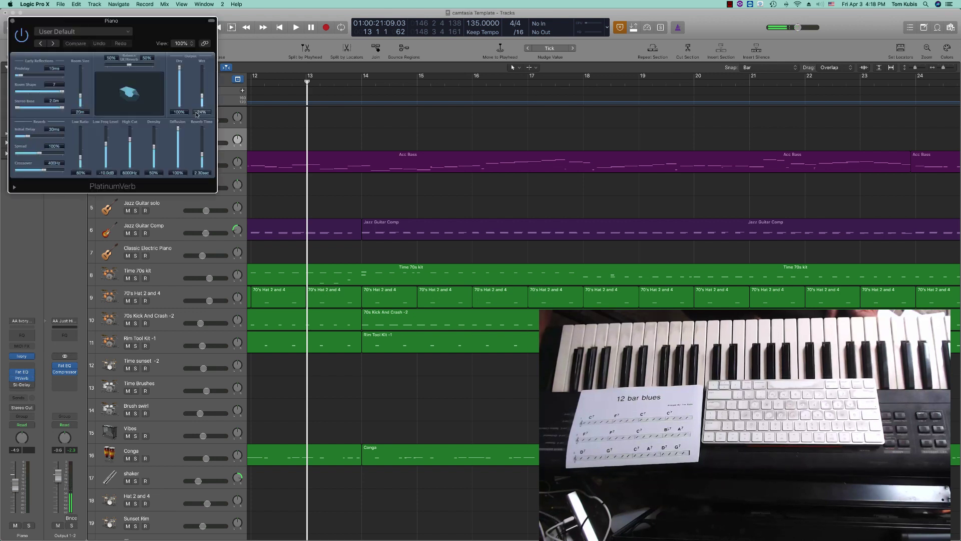
pyautogui.click(13, 22)
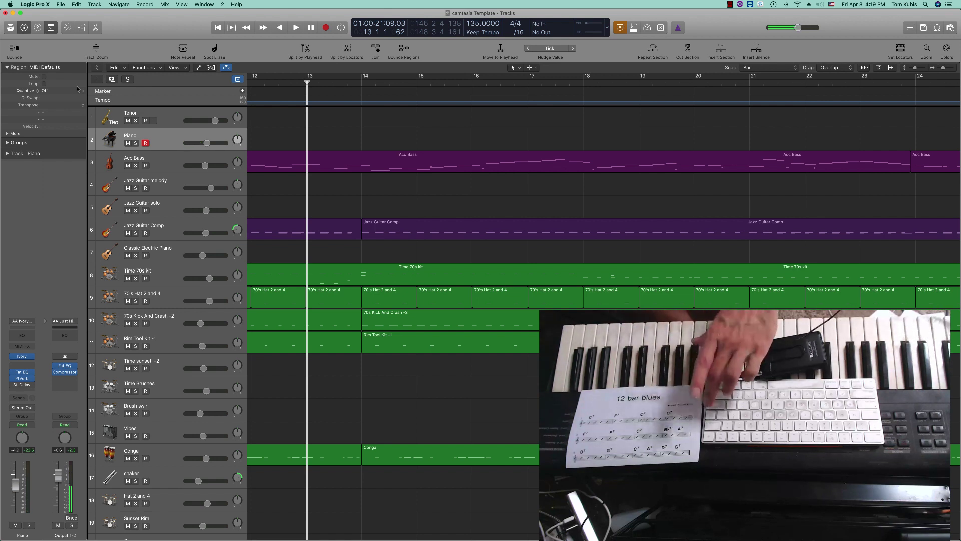
# - Record a piano part on the Piano track from the project beginning to about bar 31
pyautogui.press('Return')
pyautogui.press('r')
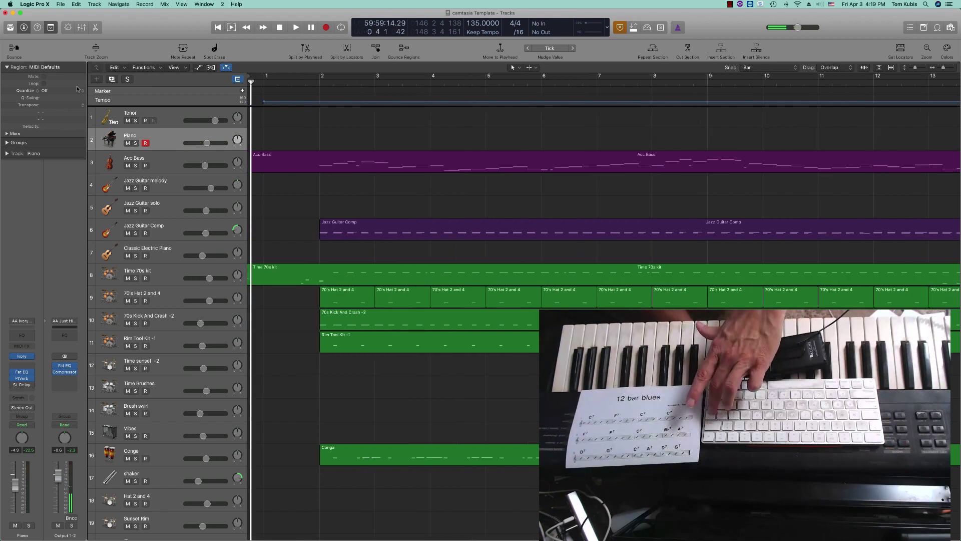
pyautogui.press('r')
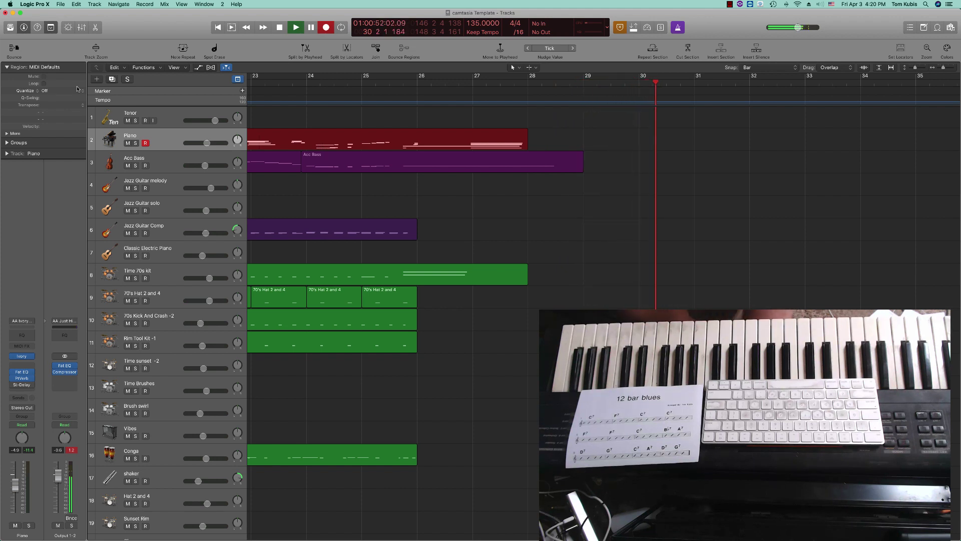
pyautogui.press('space')
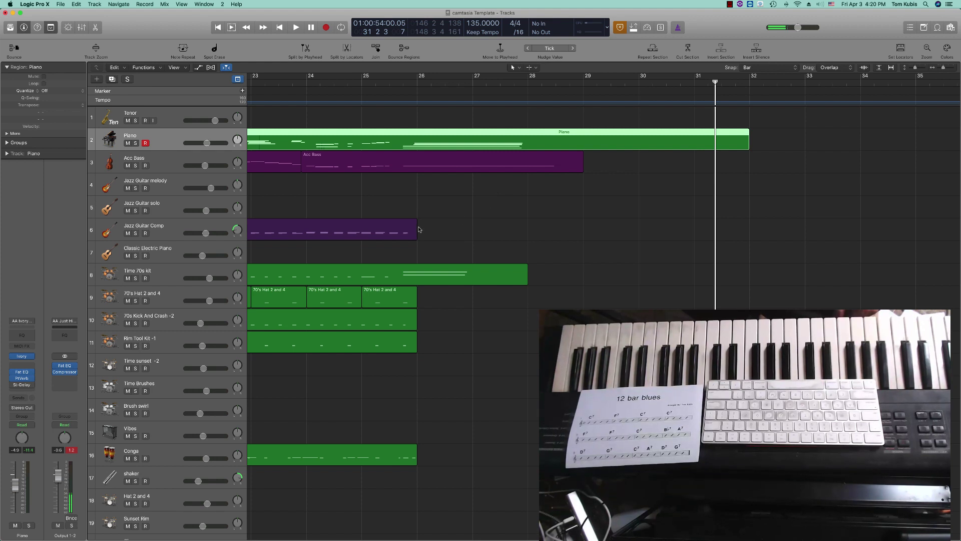
# - Shorten the last Jazz Guitar Comp region to end at bar 24 and play back the ending from about bar 21
pyautogui.moveTo(416, 235); pyautogui.dragTo(302, 235)
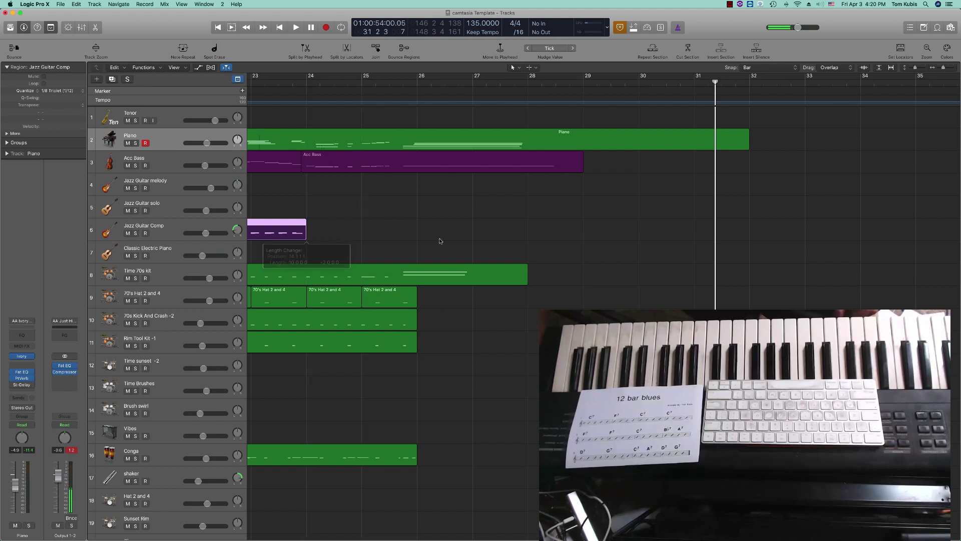
pyautogui.hscroll(-5, 450, 235)
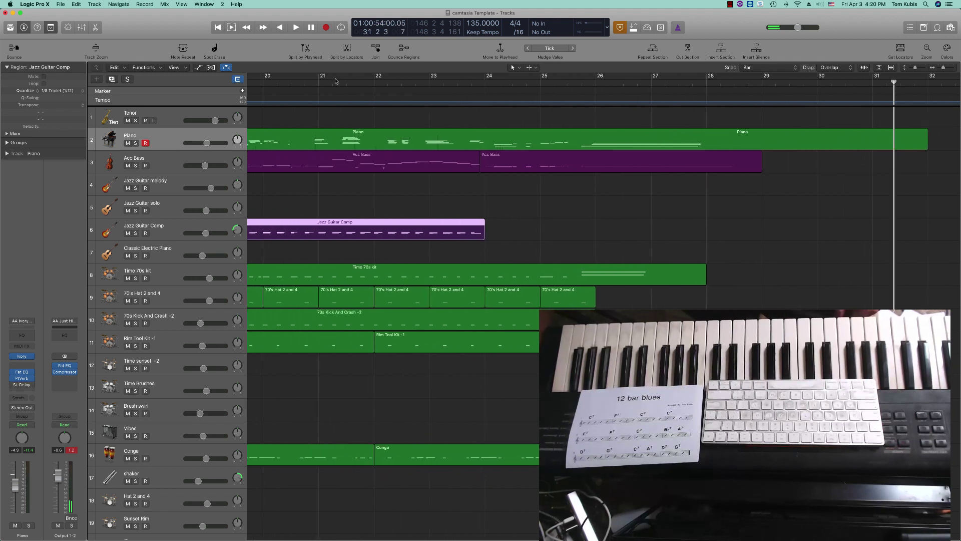
pyautogui.click(334, 81)
pyautogui.press('space')
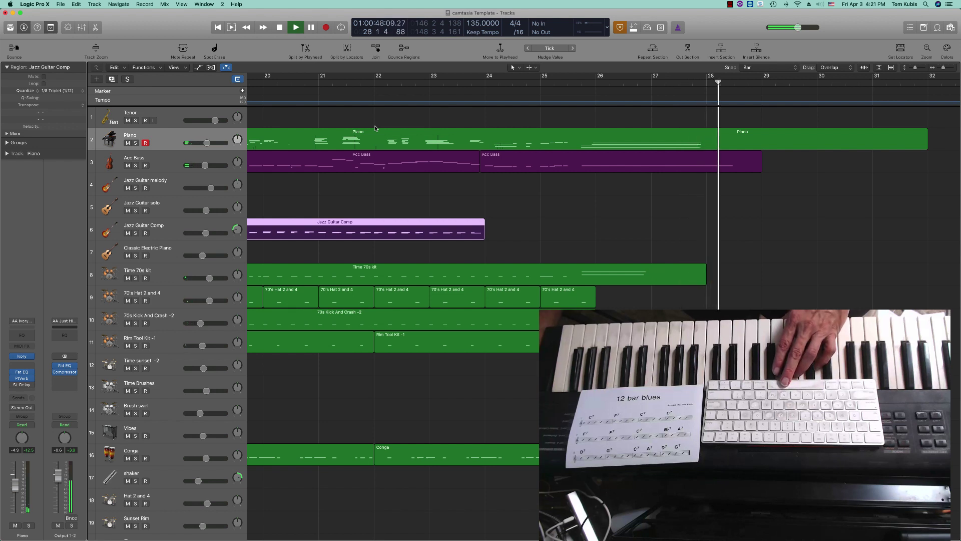
pyautogui.press('space')
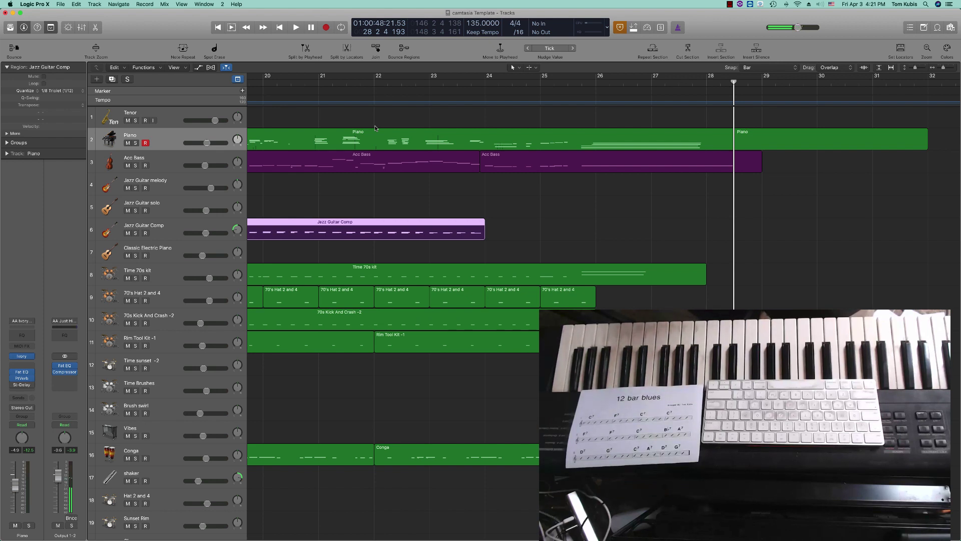
# - Return to the project beginning, add a duplicate Time 70s kit track below the original and set its volume to -7.2 dB
pyautogui.click(381, 180)
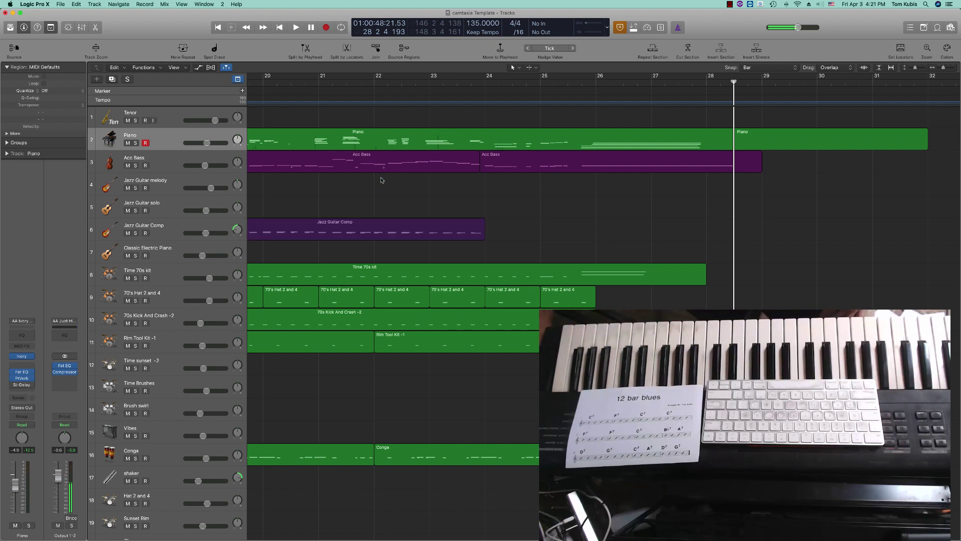
pyautogui.press('Return')
pyautogui.press('space')
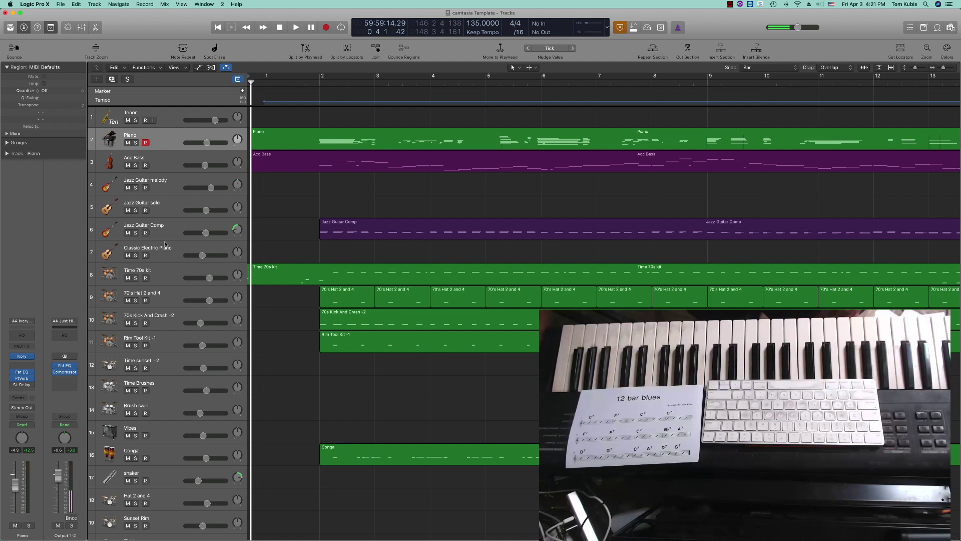
pyautogui.click(167, 278)
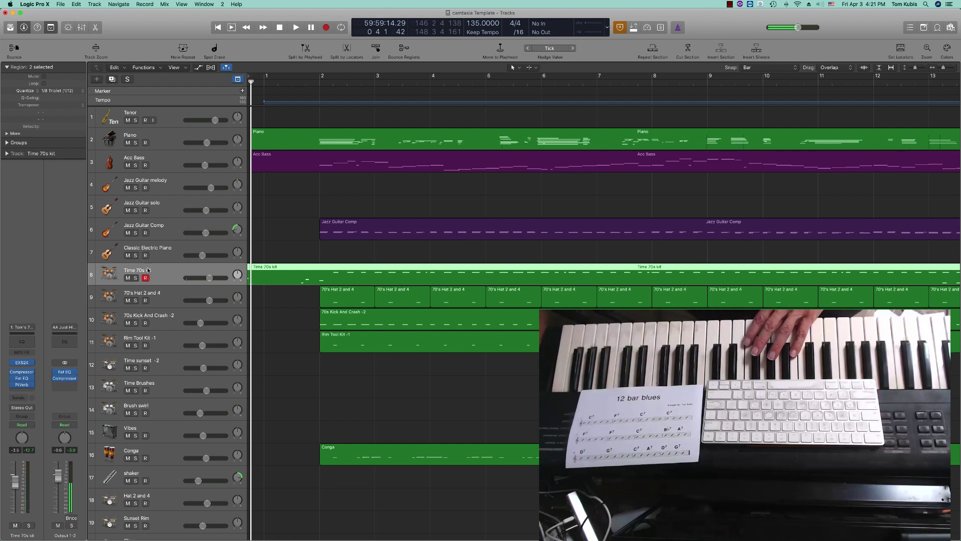
pyautogui.click(112, 80)
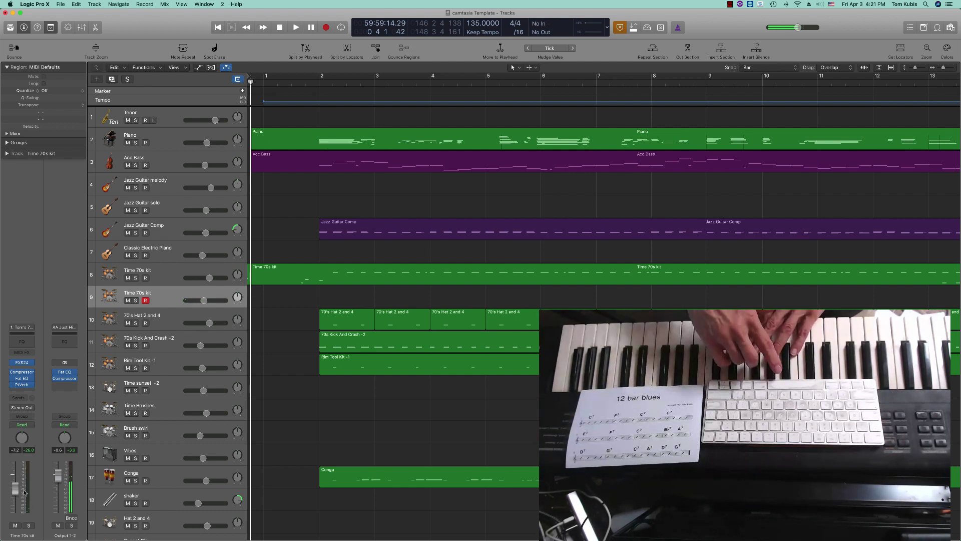
# - Record extra drum hits on the second Time 70s kit track from bar 3 to about bar 18
pyautogui.press('space')
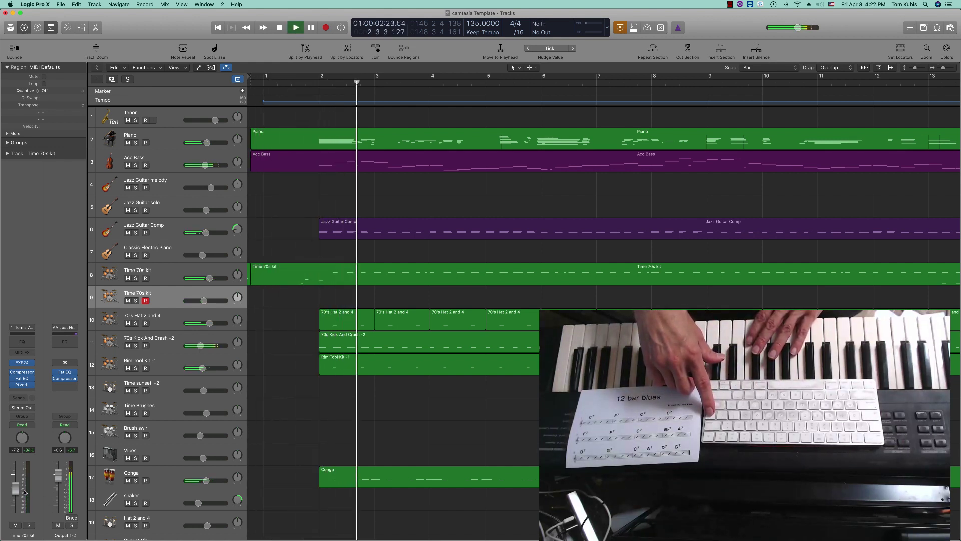
pyautogui.press('r')
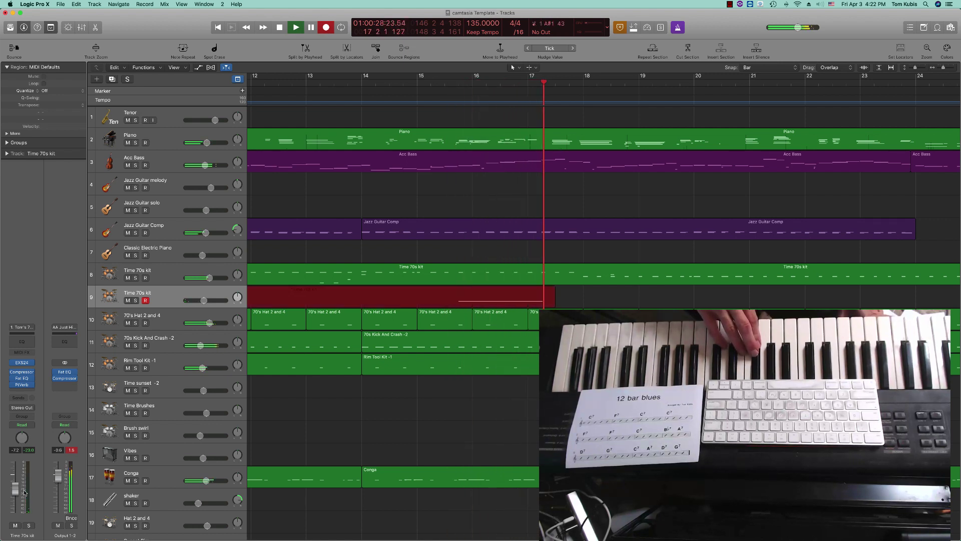
pyautogui.press('space')
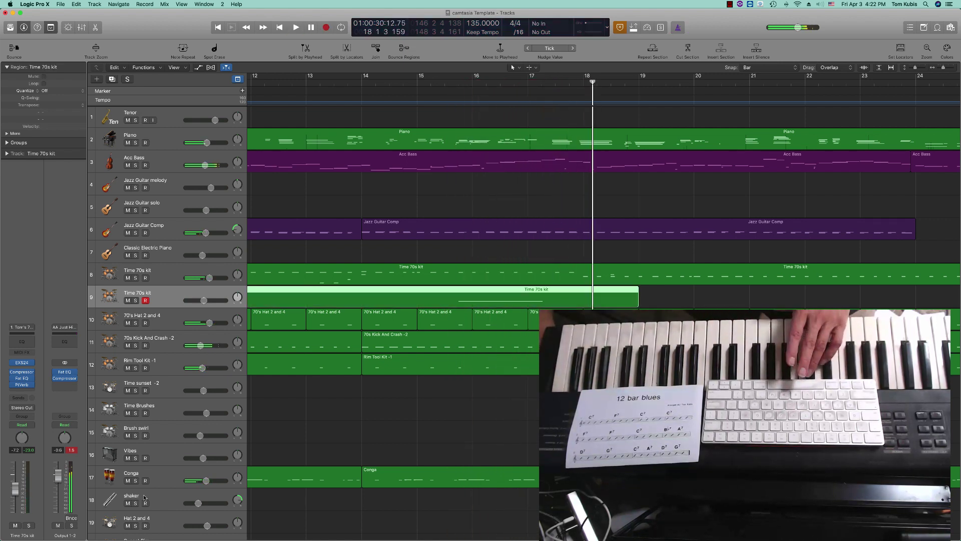
pyautogui.hscroll(-10, 389, 428)
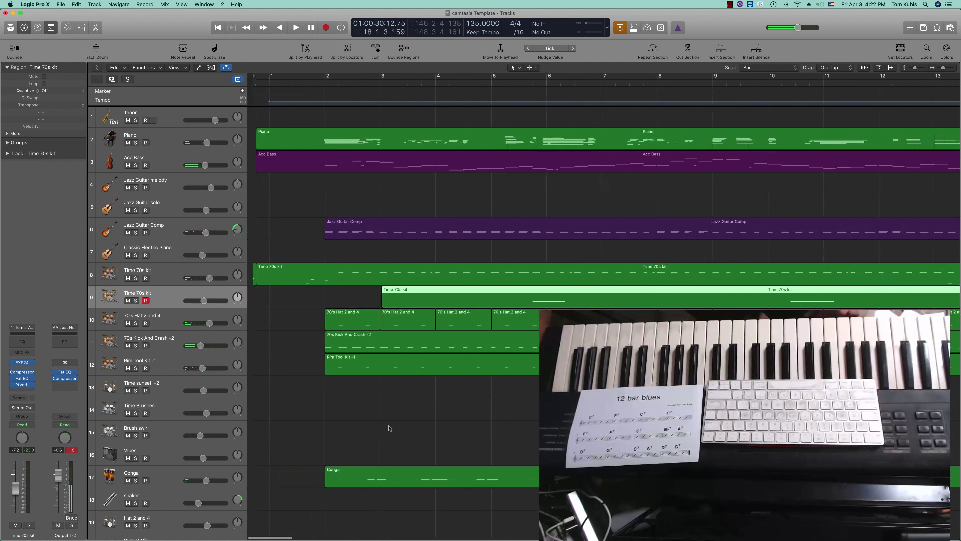
pyautogui.click(390, 409)
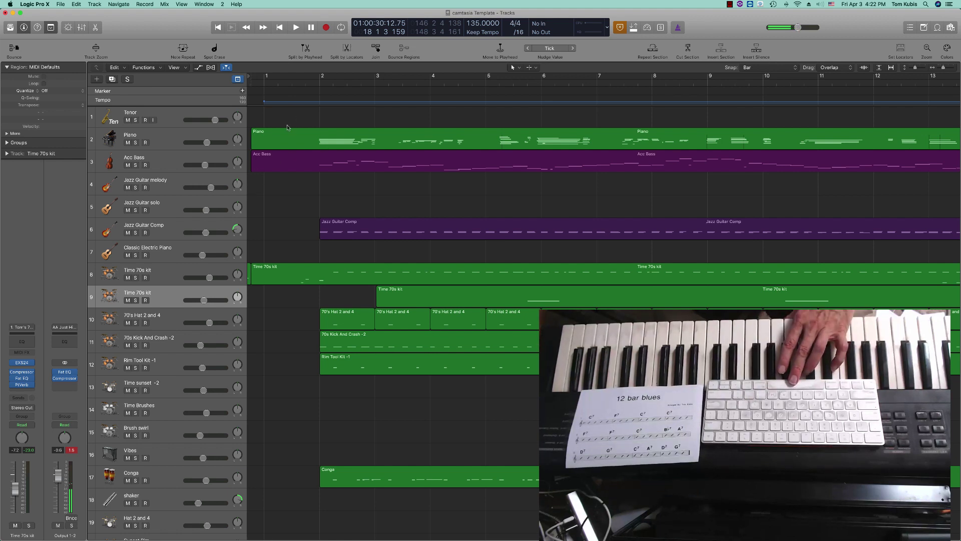
# - Remove the leftover sliver at the start of the original Time 70s kit track, before bar 1
pyautogui.click(253, 278)
pyautogui.moveTo(253, 279); pyautogui.dragTo(248, 279)
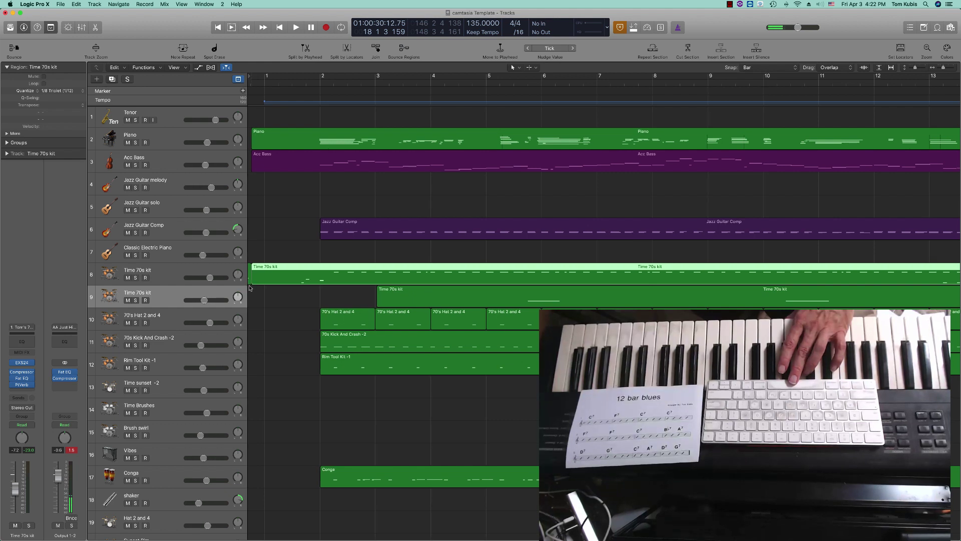
pyautogui.click(249, 288)
pyautogui.click(256, 299)
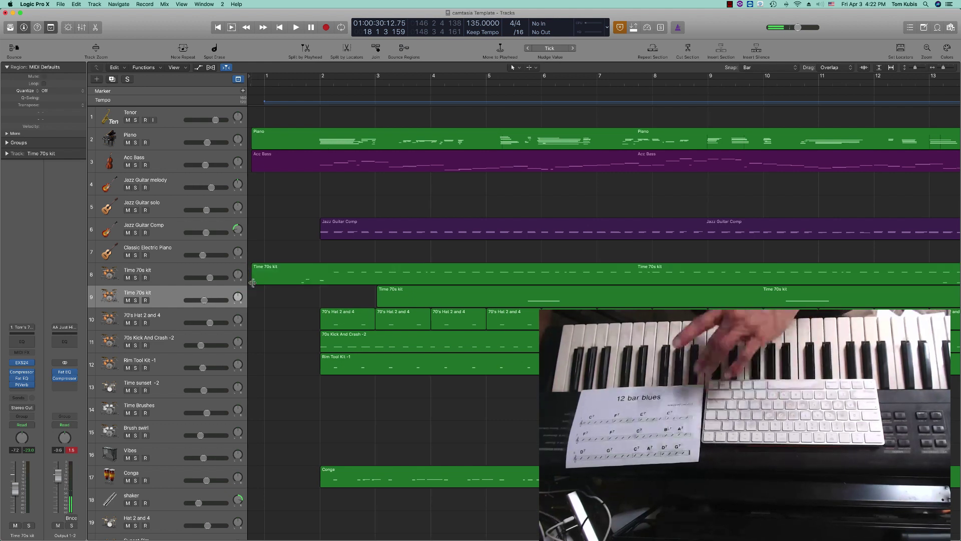
# - Play back the arrangement from the project beginning to about bar 19 and set the project tempo to 170
pyautogui.press('Return')
pyautogui.press('space')
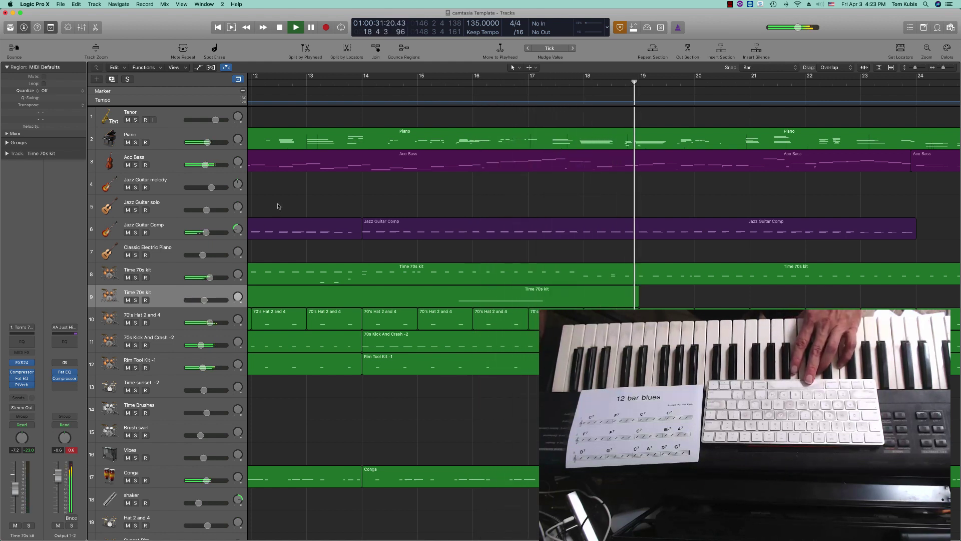
pyautogui.press('space')
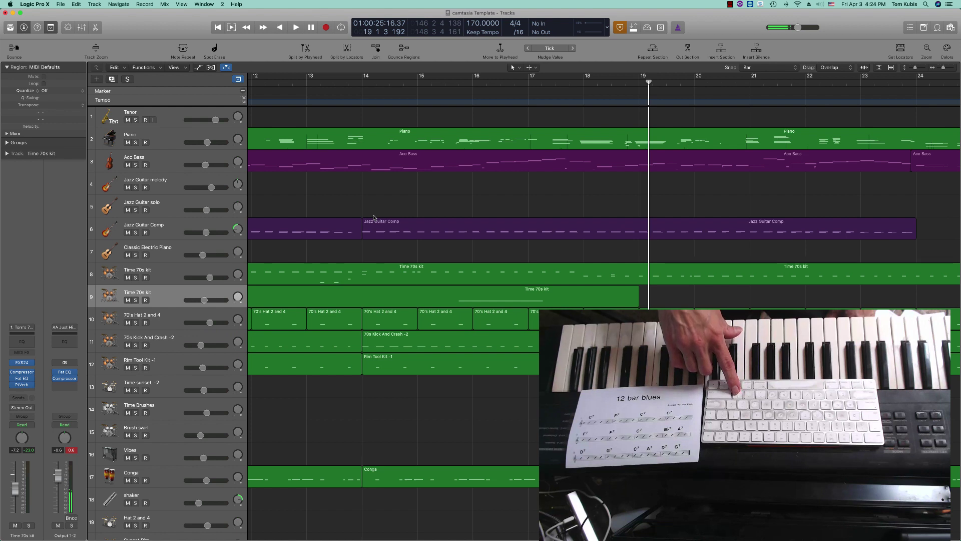
# - Play the arrangement from the project beginning to bar 28, lowering the 70's Hat 2 and 4 track's volume to -11.0 dB
pyautogui.press('Return')
pyautogui.press('r')
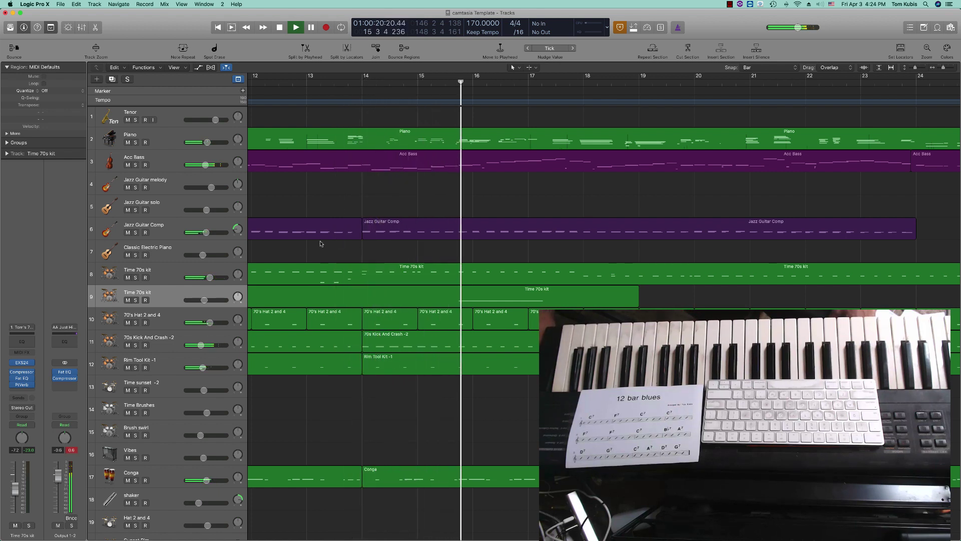
pyautogui.click(160, 319)
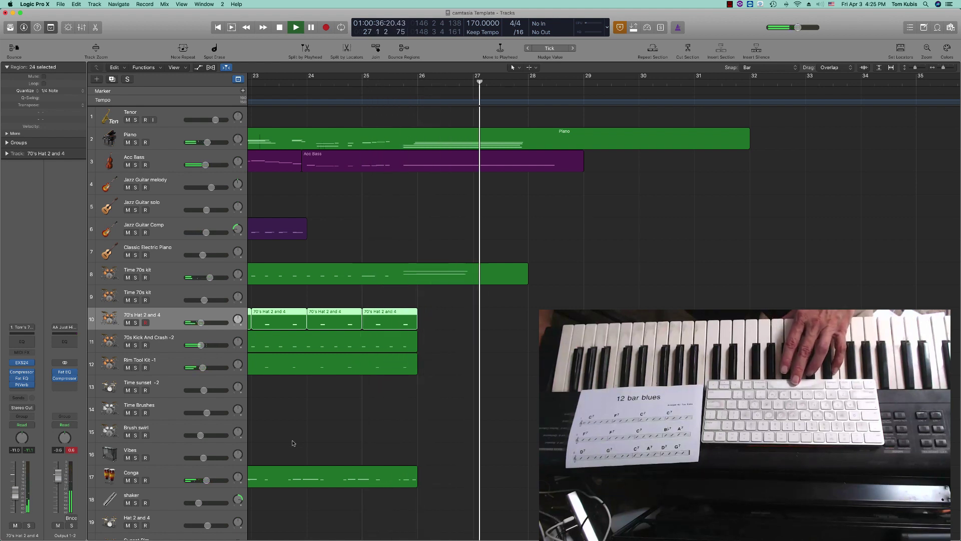
pyautogui.press('space')
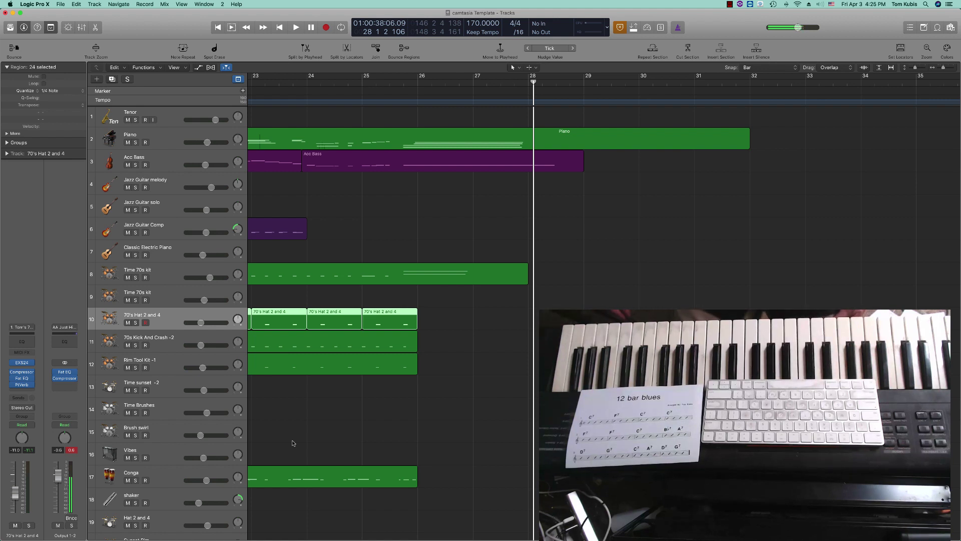
# - Return to the project beginning, select the Tenor track and briefly play back from the second half of bar 1
pyautogui.press('Return')
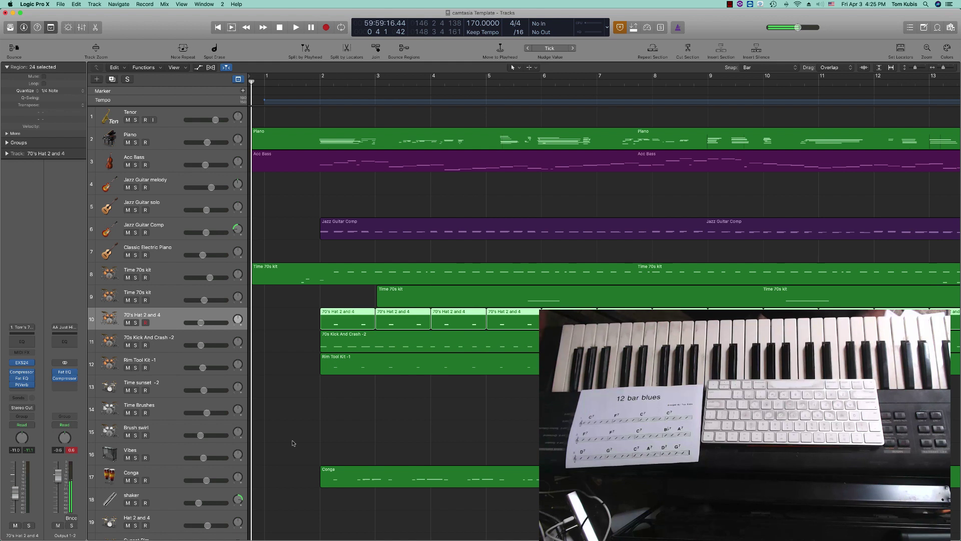
pyautogui.click(169, 114)
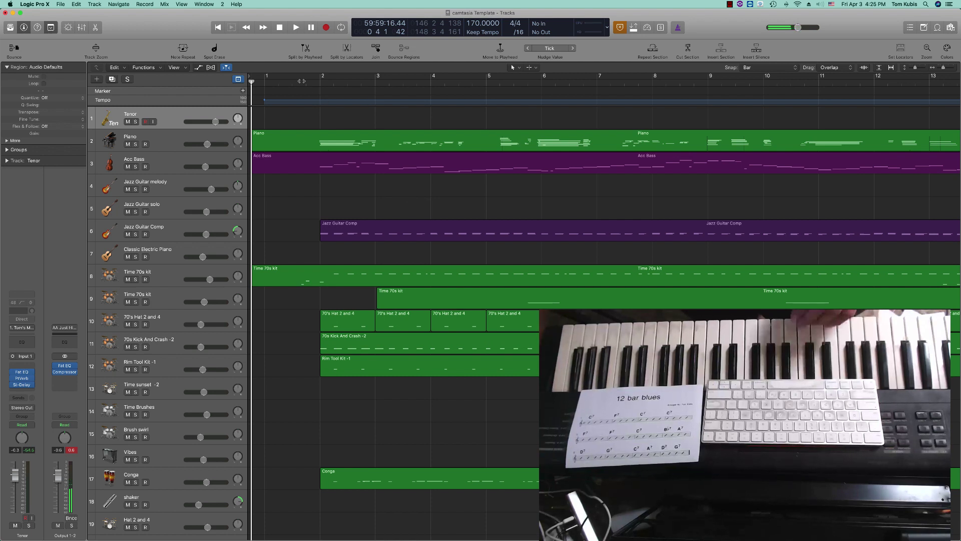
pyautogui.click(303, 82)
pyautogui.press('space')
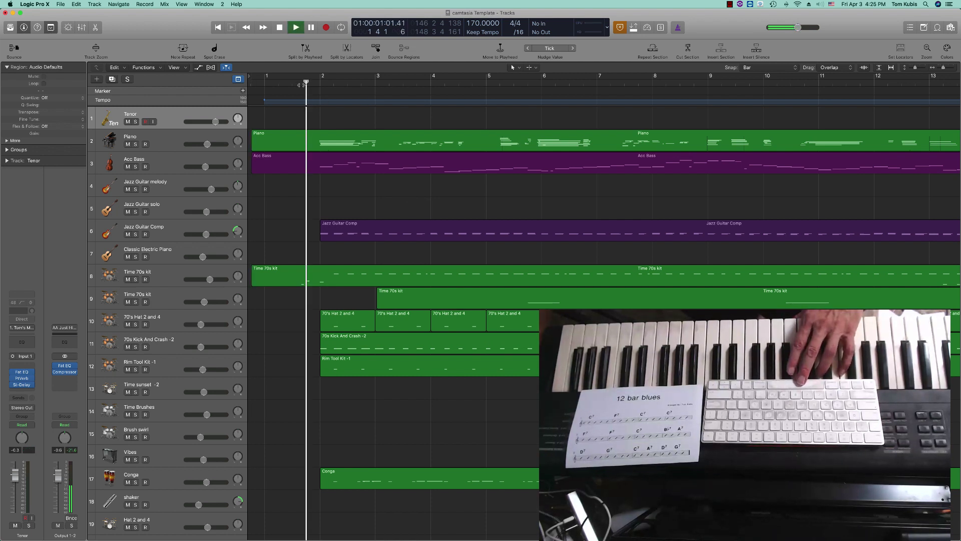
pyautogui.press('space')
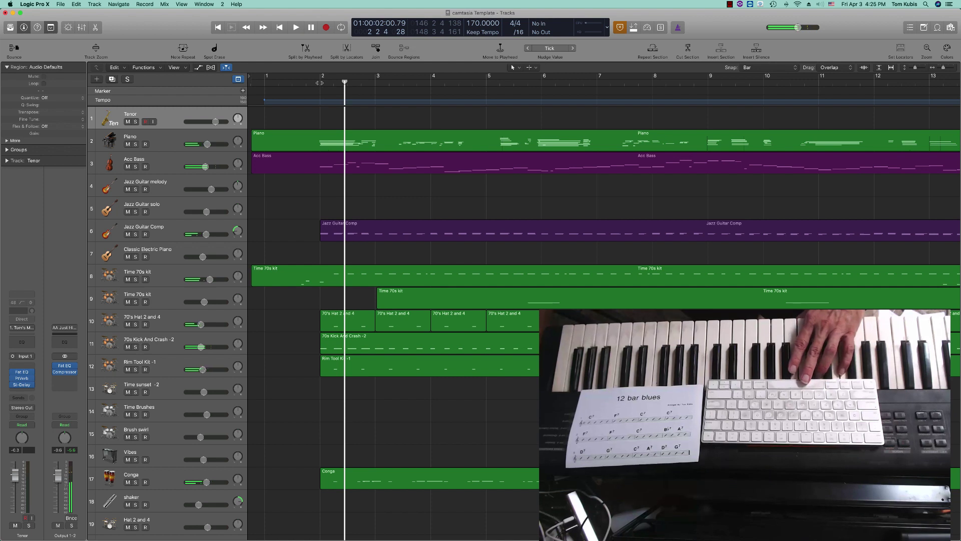
# - Split every region at bar 2, keeping the notes that cross the split point
pyautogui.press(',')
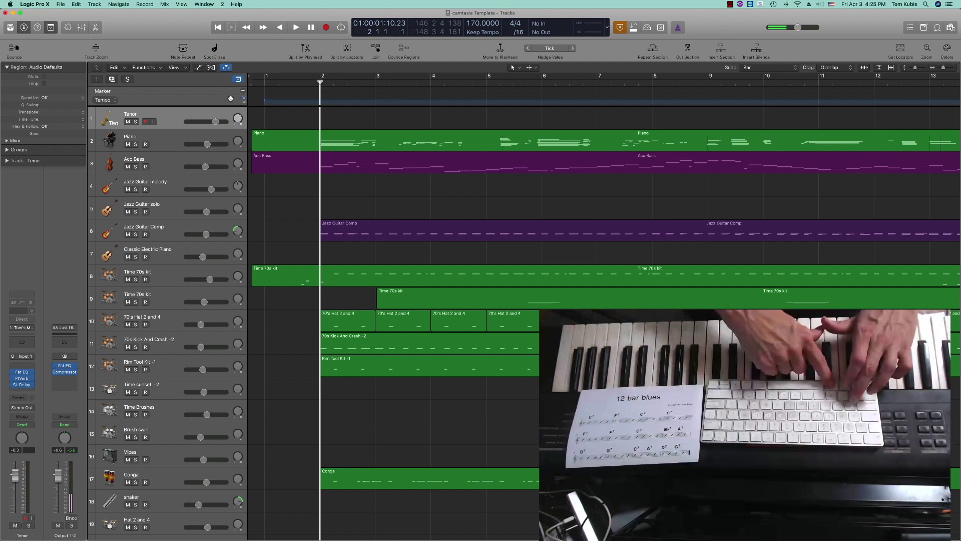
pyautogui.press('super+a')
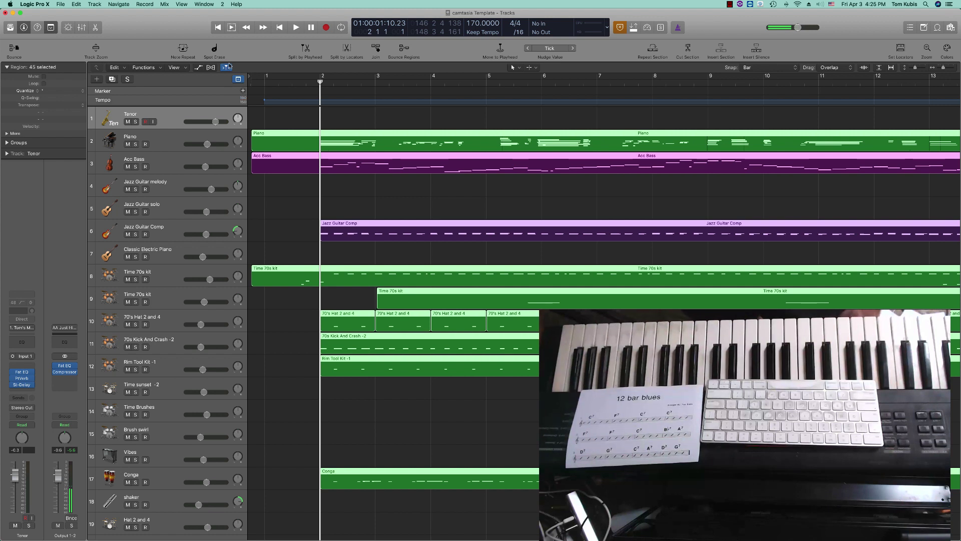
pyautogui.press('space')
pyautogui.press('space')
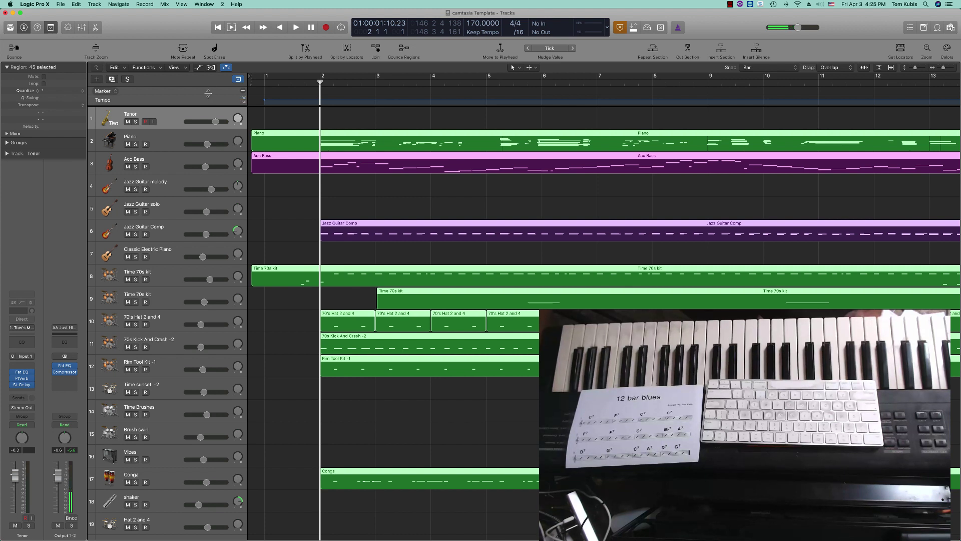
pyautogui.click(306, 49)
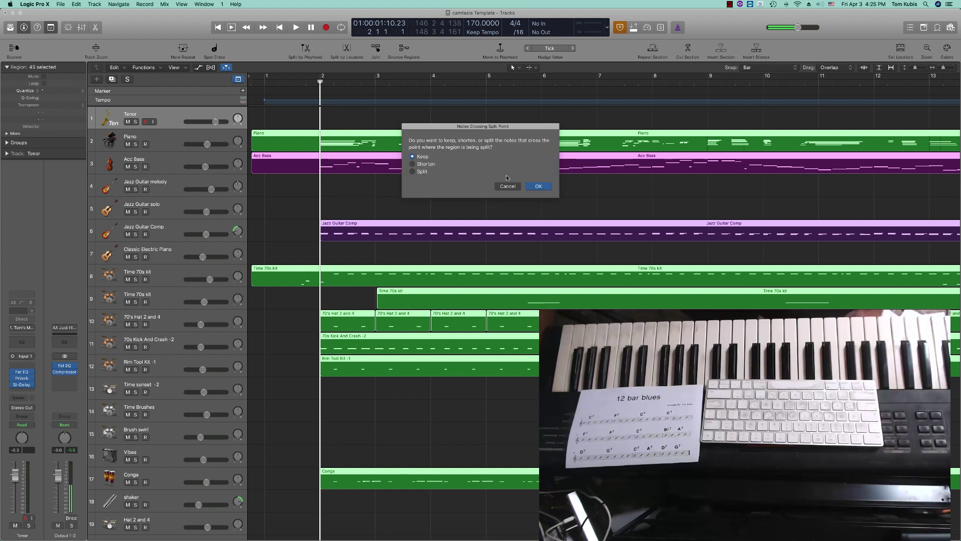
pyautogui.click(537, 187)
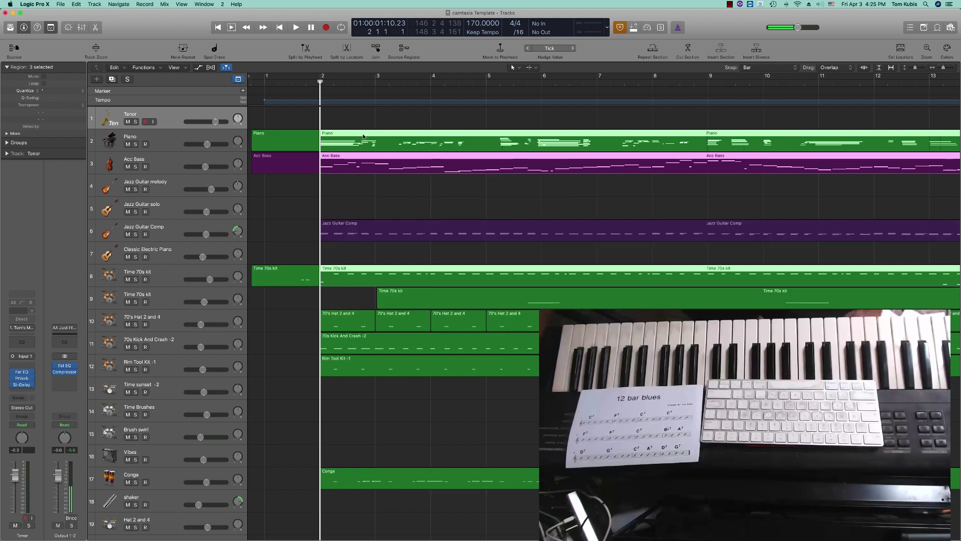
# - Select all regions from bar 2 onward, clear the selection, and play the arrangement from the project beginning to bar 3
pyautogui.moveTo(351, 128); pyautogui.dragTo(958, 505)
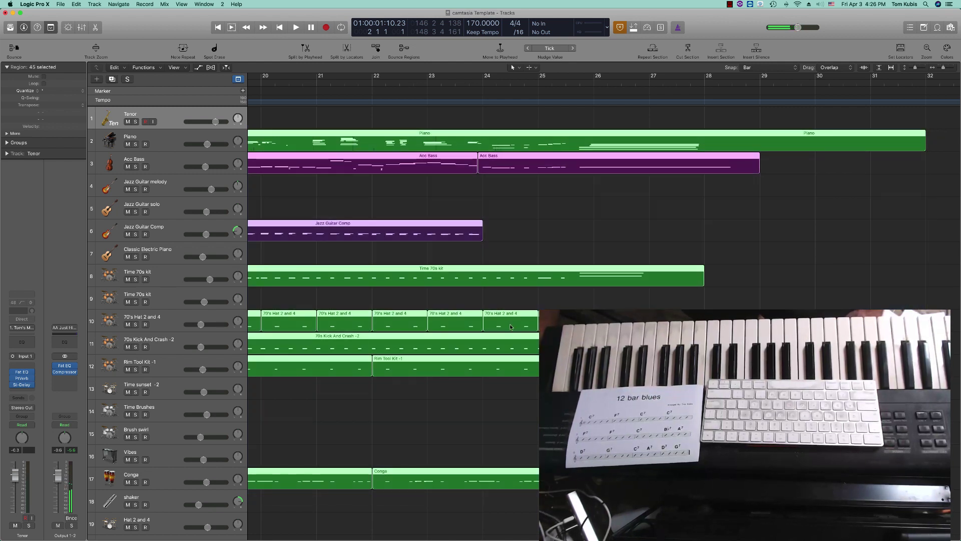
pyautogui.click(532, 395)
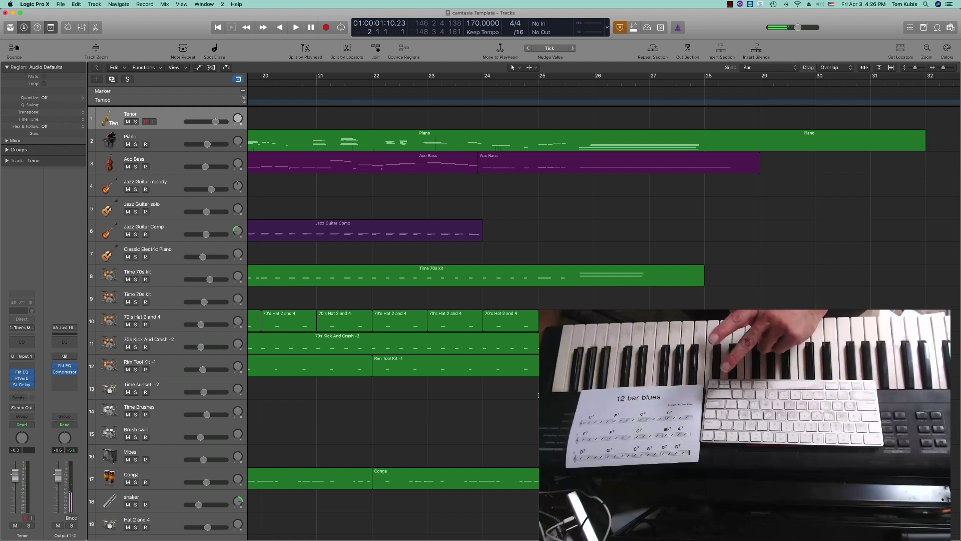
pyautogui.press('Return')
pyautogui.press('space')
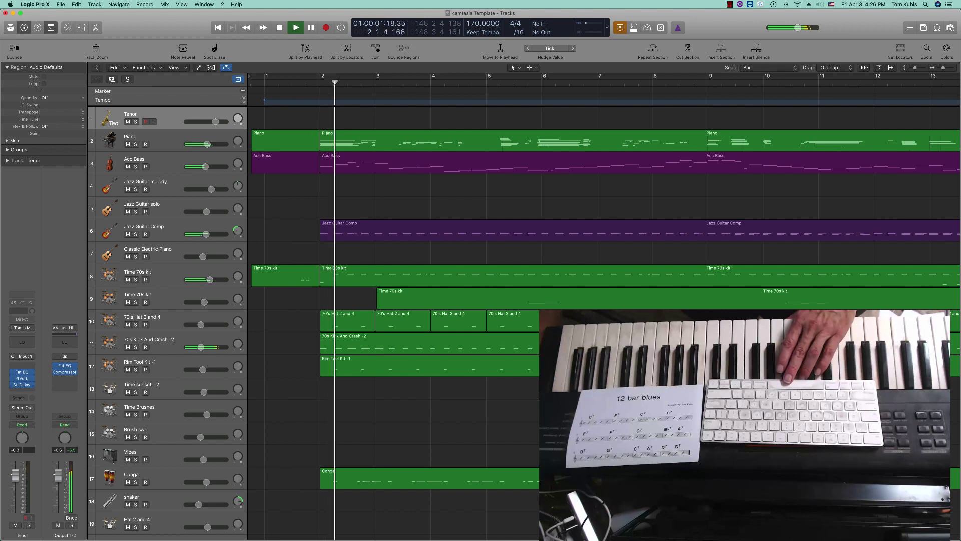
pyautogui.press('space')
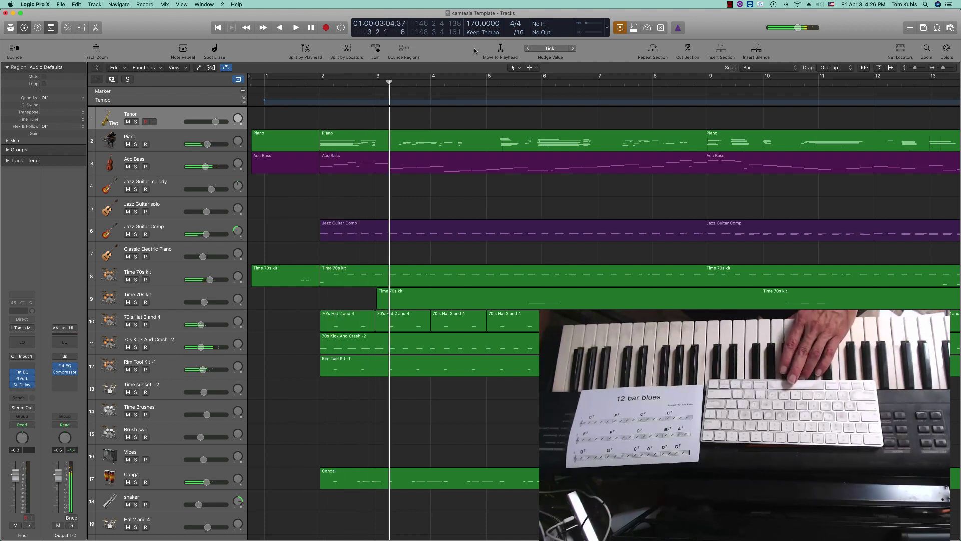
# - Set the project tempo to 202 and play the arrangement from the project beginning to bar 27
pyautogui.moveTo(470, 22); pyautogui.dragTo(470, 6)
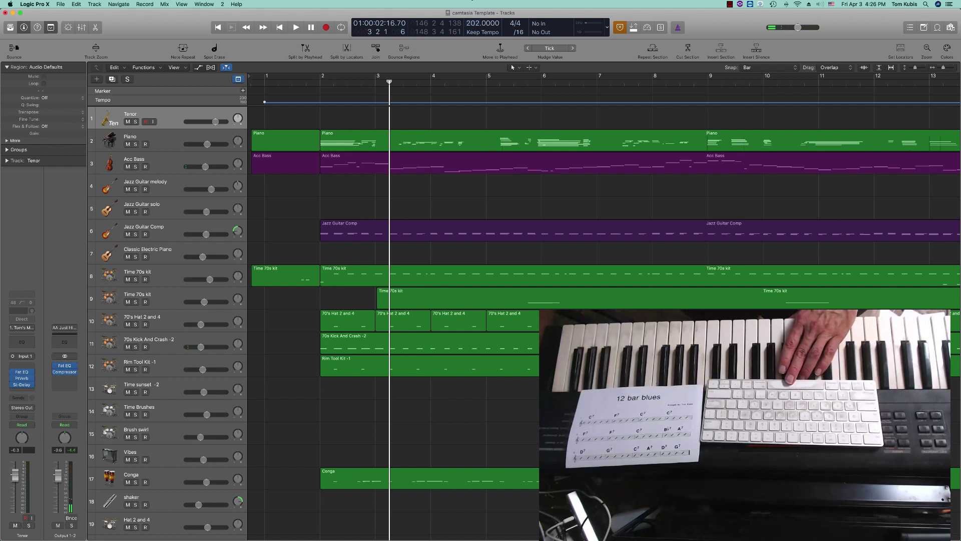
pyautogui.press('Return')
pyautogui.press('space')
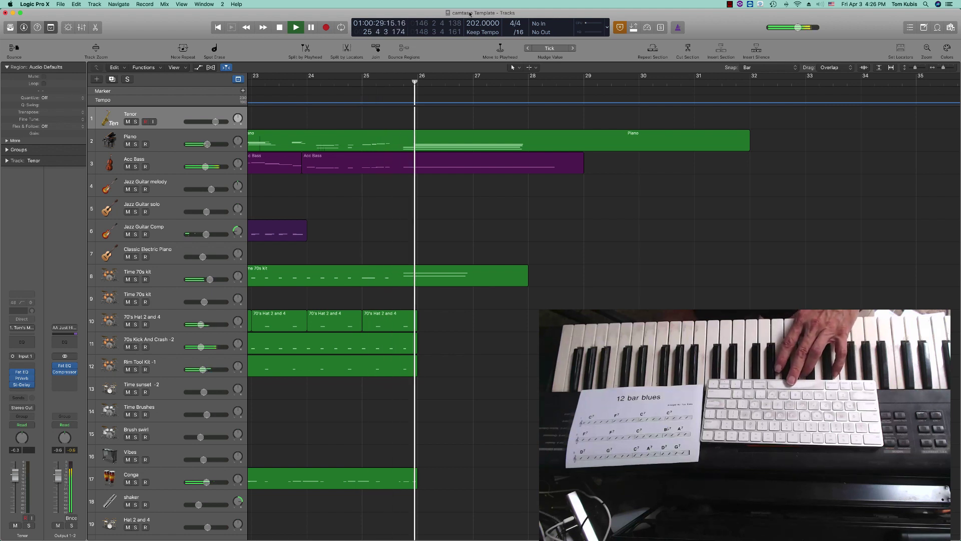
pyautogui.press('space')
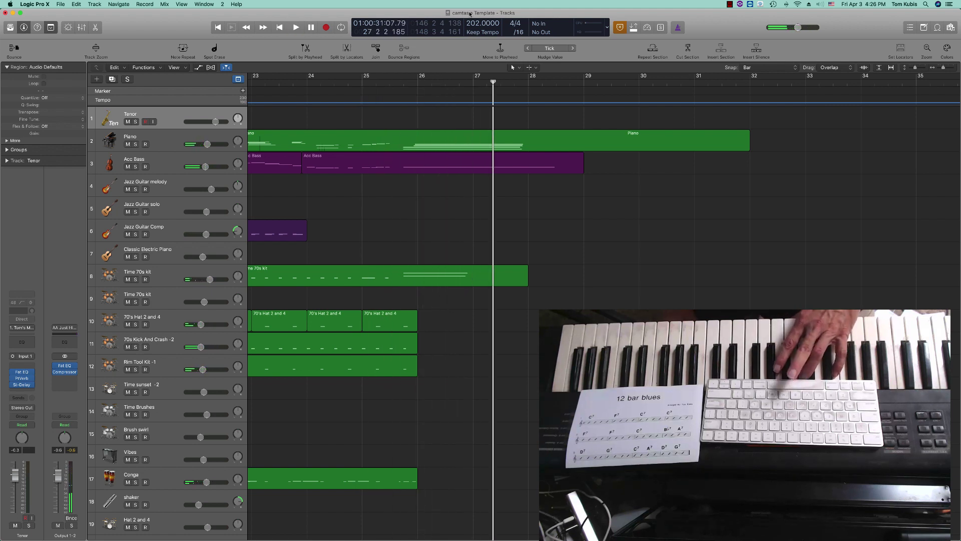